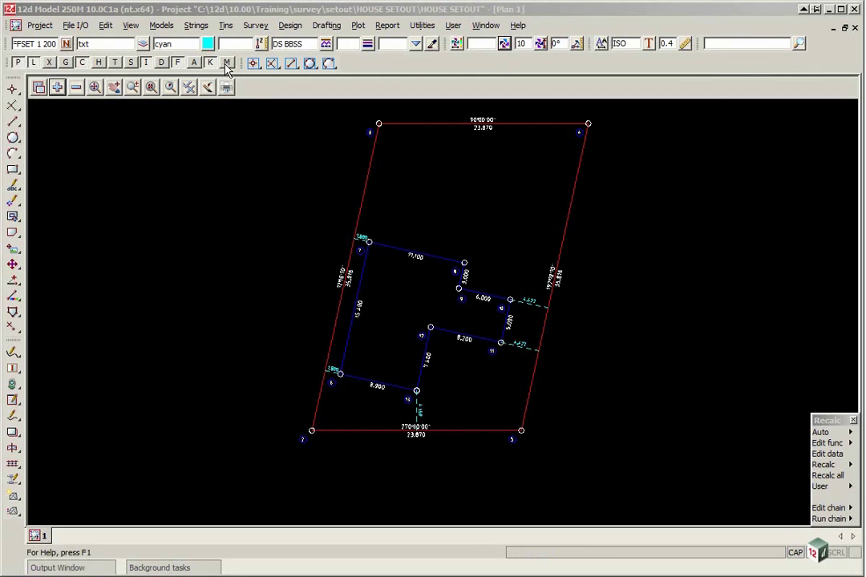
# Share the LOT model of the HOUSE SETOUT project so other projects can use it, and finish the sharing dialog.
pyautogui.click(175, 29)
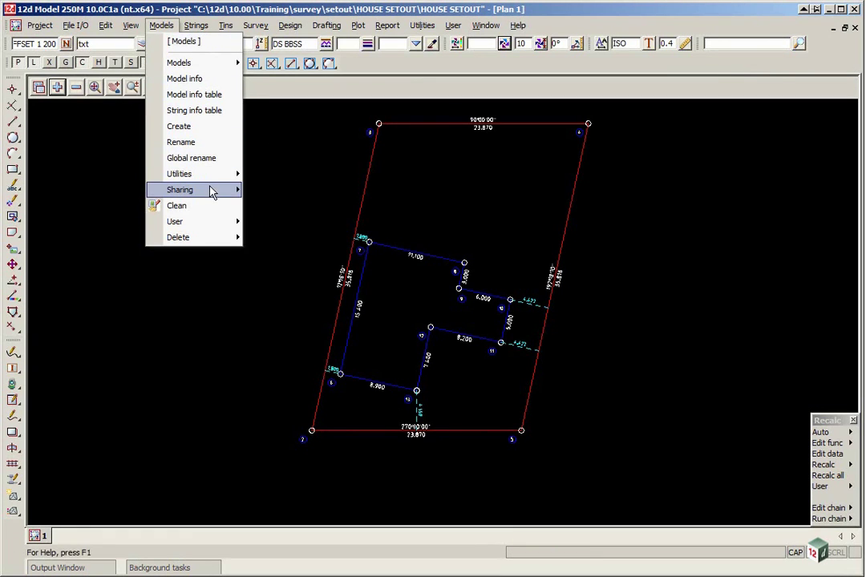
pyautogui.moveTo(231, 196)
pyautogui.click(272, 211)
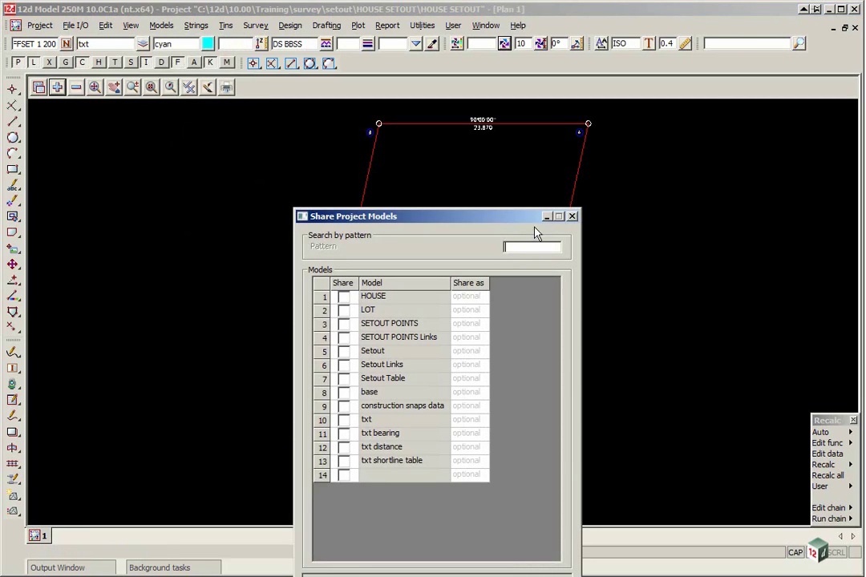
pyautogui.moveTo(519, 218); pyautogui.dragTo(492, 95)
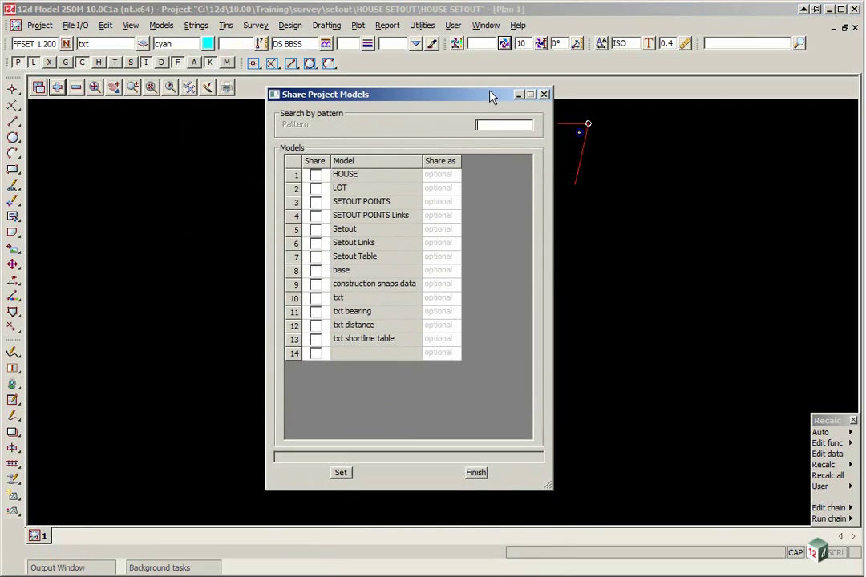
pyautogui.click(315, 189)
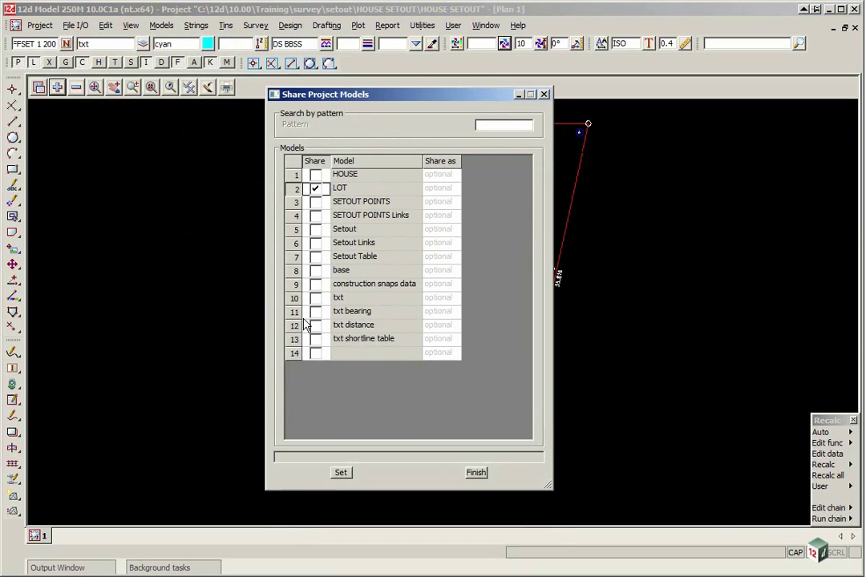
pyautogui.click(340, 472)
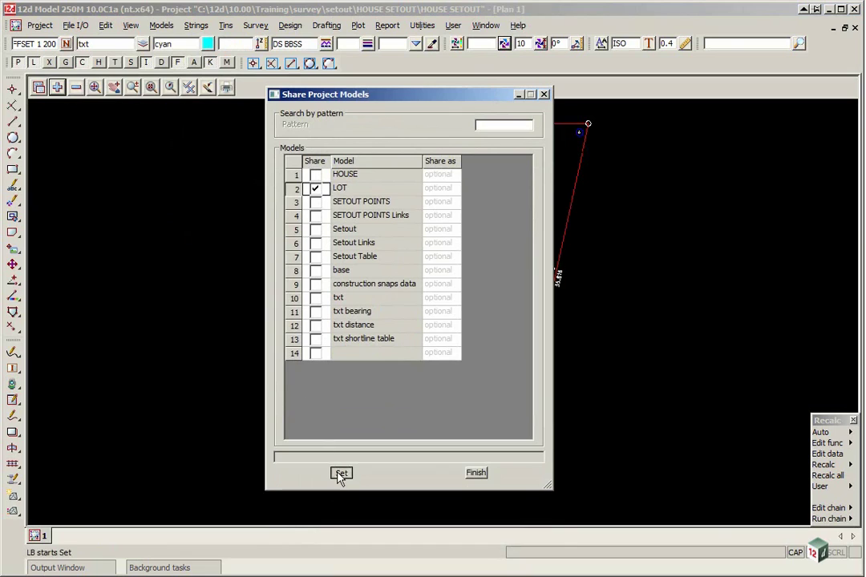
pyautogui.click(477, 473)
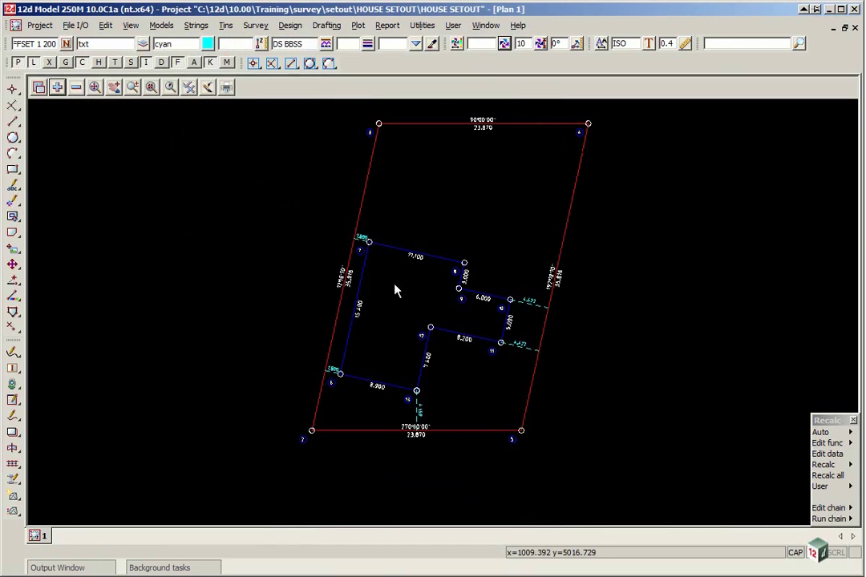
# Start a new project named CAD HOUSE SETOUT in the folder C:\12d\10.00\Training\survey\setout.
pyautogui.click(38, 25)
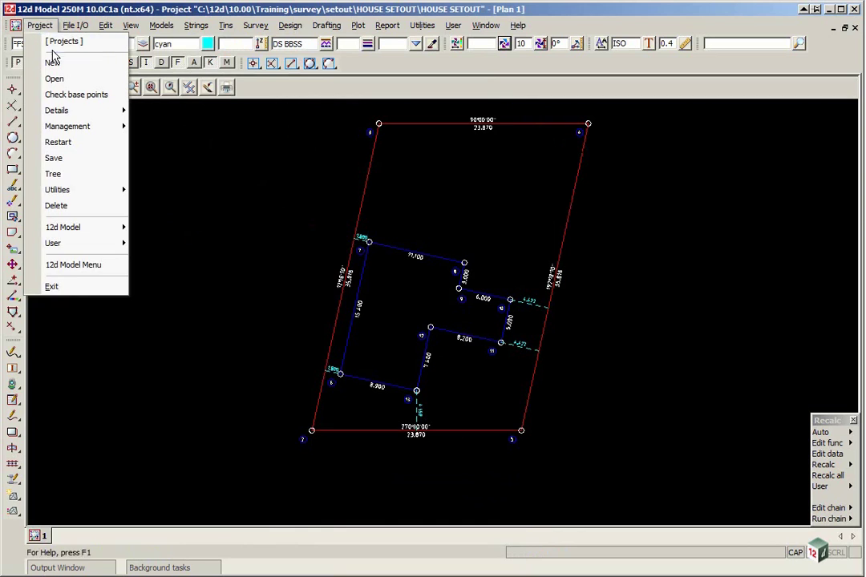
pyautogui.click(52, 60)
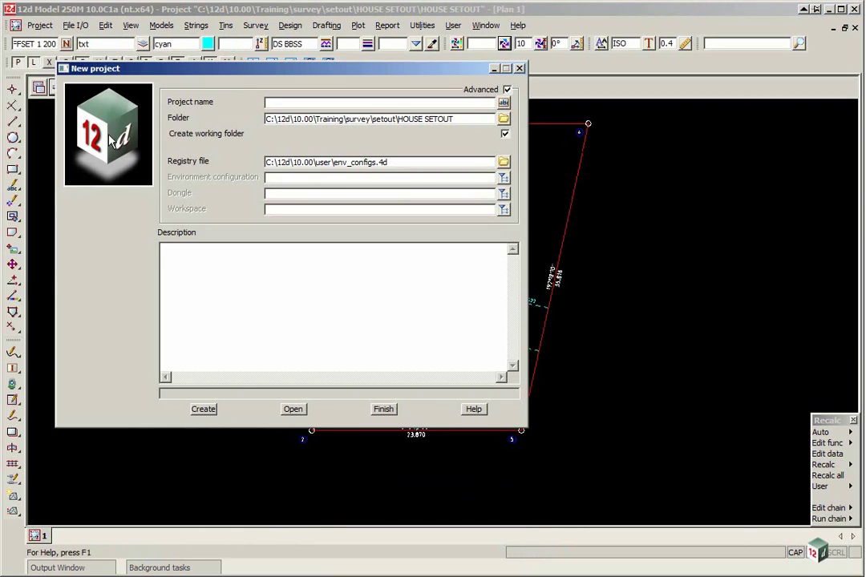
pyautogui.click(503, 119)
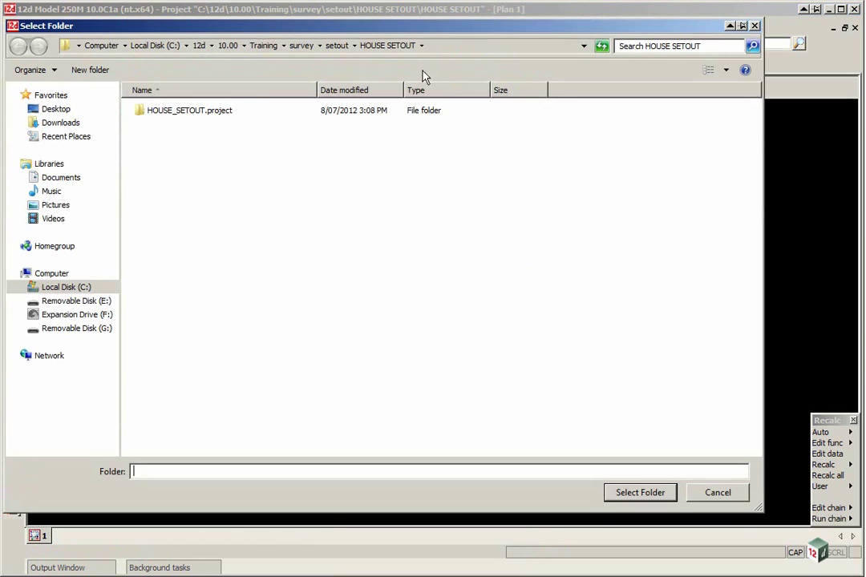
pyautogui.click(336, 45)
pyautogui.click(640, 492)
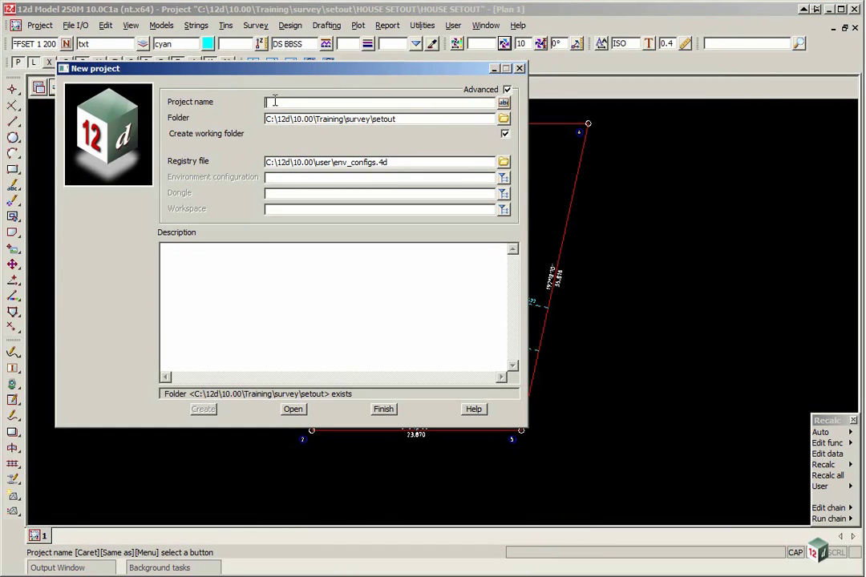
pyautogui.write('CAD H')
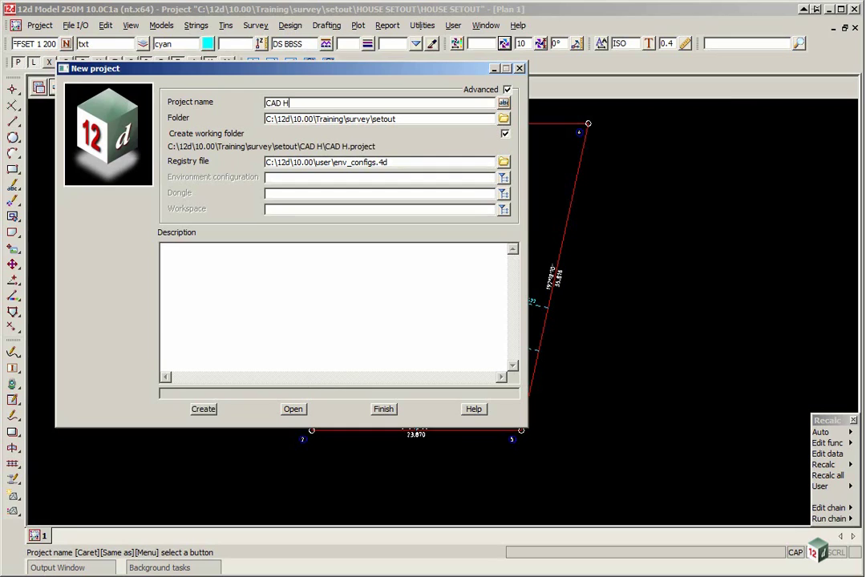
pyautogui.write('OUSE S')
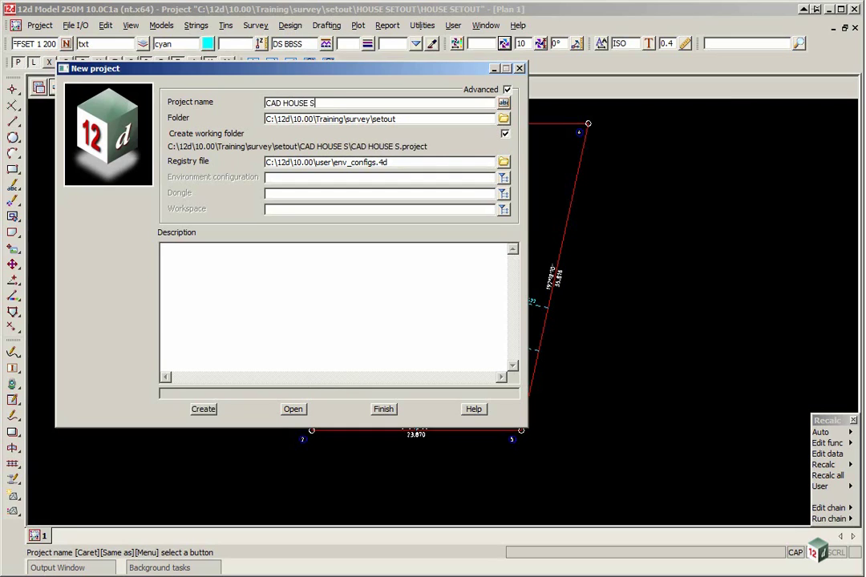
pyautogui.write('ETOUT')
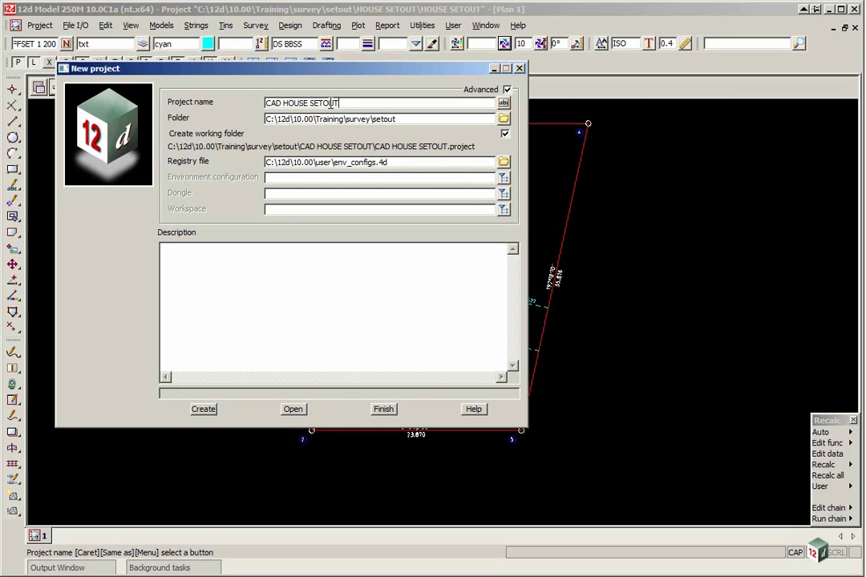
# Choose the GETTING STARTED SURVEY environment configuration and create the project, saving the current one.
pyautogui.click(503, 177)
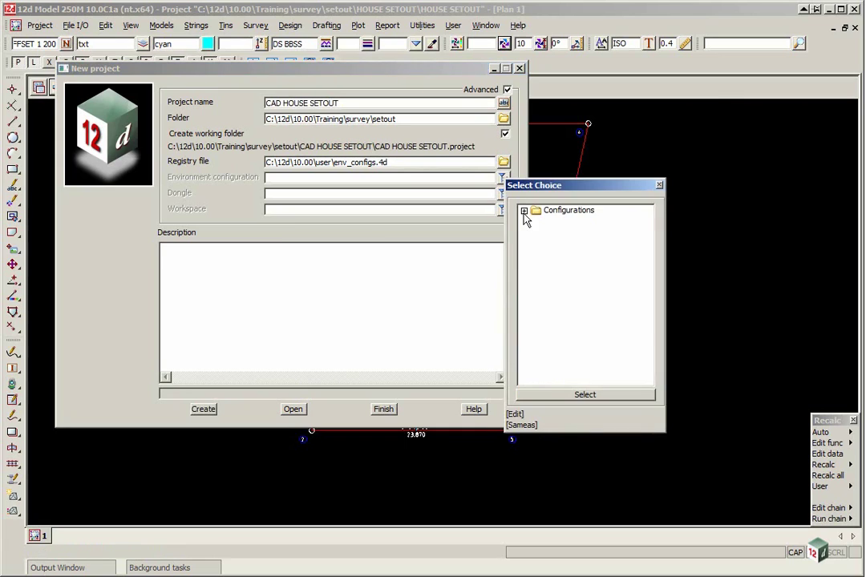
pyautogui.click(524, 211)
pyautogui.doubleClick(559, 236)
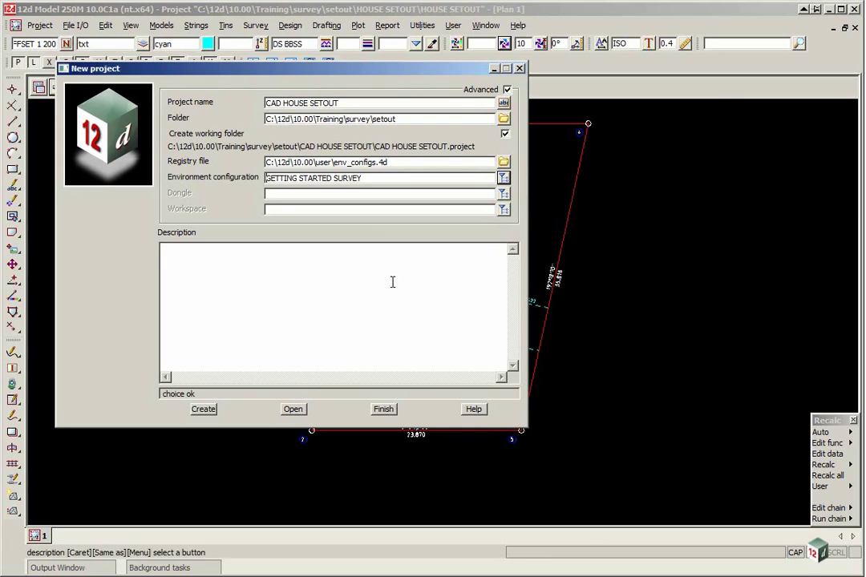
pyautogui.click(203, 411)
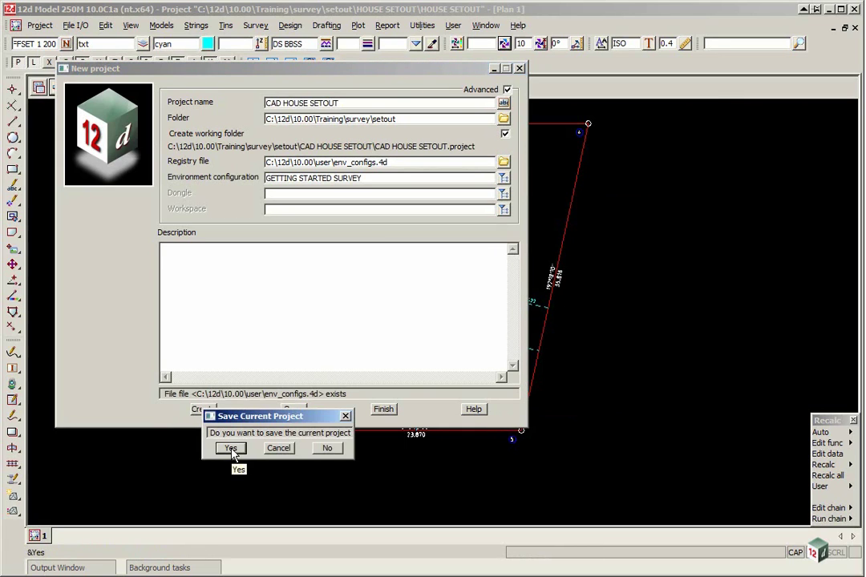
pyautogui.click(231, 451)
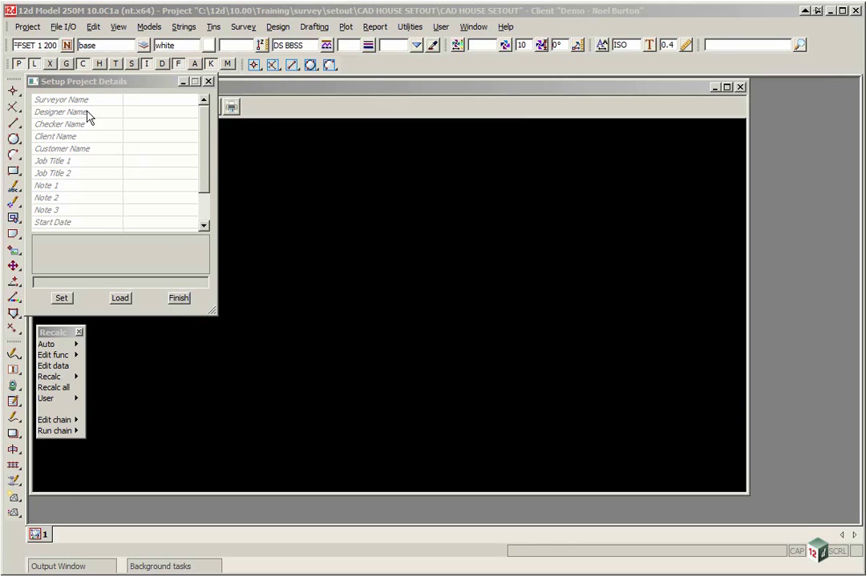
# Dismiss the project details without filling them in, then maximize the Plan 1 view with the Recalc palette moved to its lower-right corner.
pyautogui.click(178, 301)
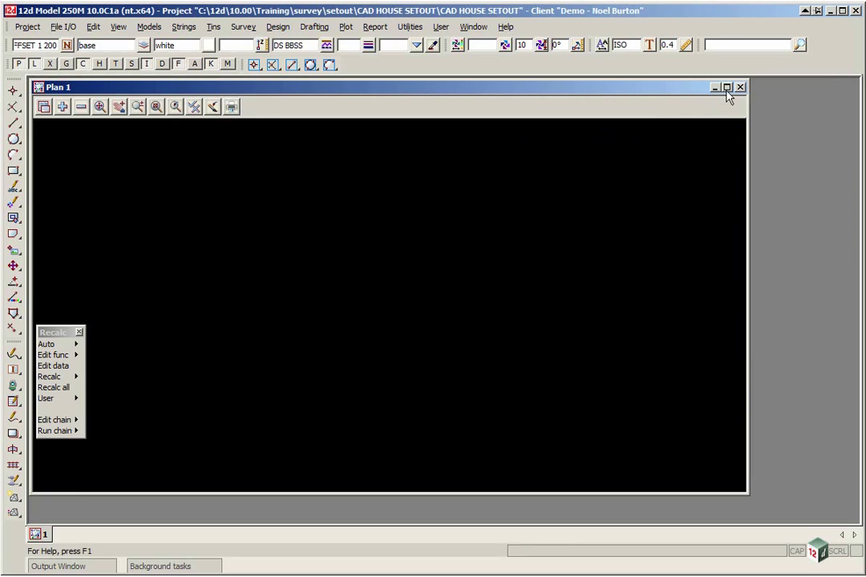
pyautogui.click(727, 86)
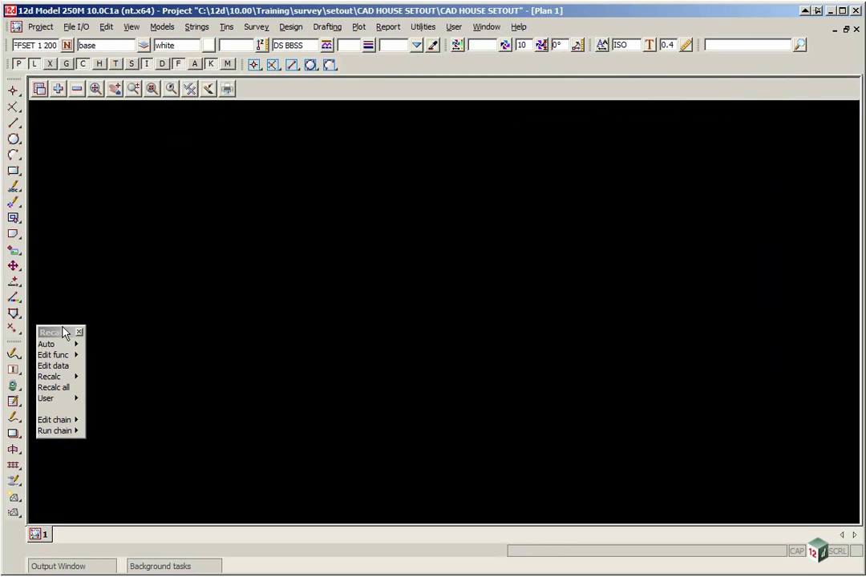
pyautogui.moveTo(64, 331); pyautogui.dragTo(834, 418)
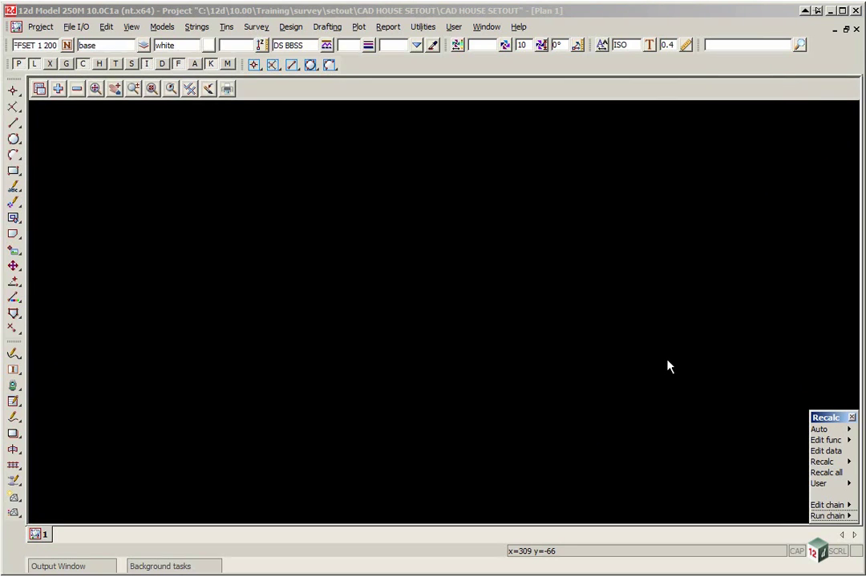
# Open the dialog for adding shared models and set the HOUSE SETOUT project in the setout\HOUSE SETOUT folder as the source.
pyautogui.click(168, 32)
pyautogui.moveTo(228, 193)
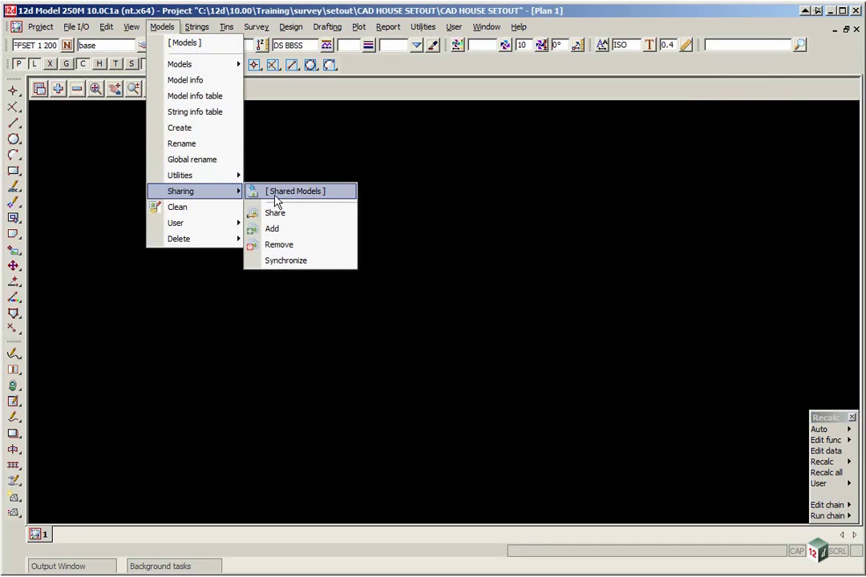
pyautogui.click(268, 228)
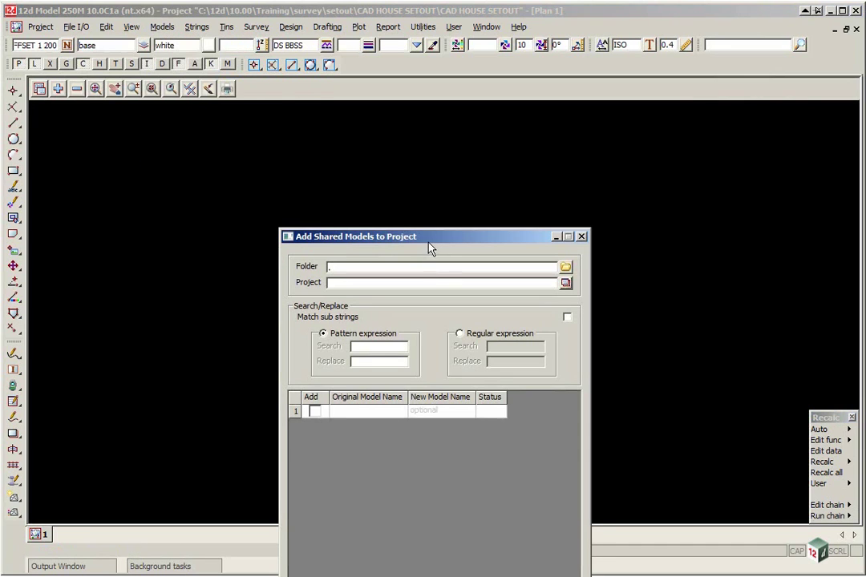
pyautogui.moveTo(428, 248); pyautogui.dragTo(289, 56)
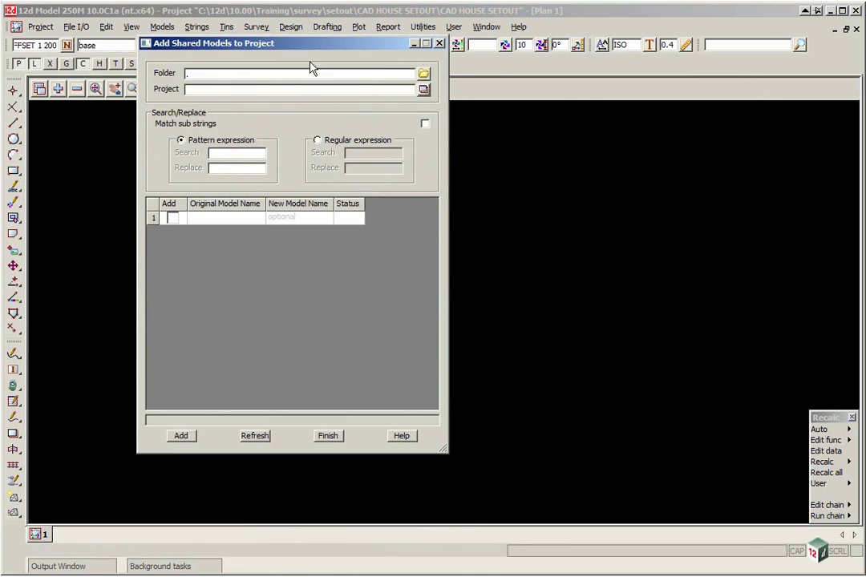
pyautogui.click(423, 73)
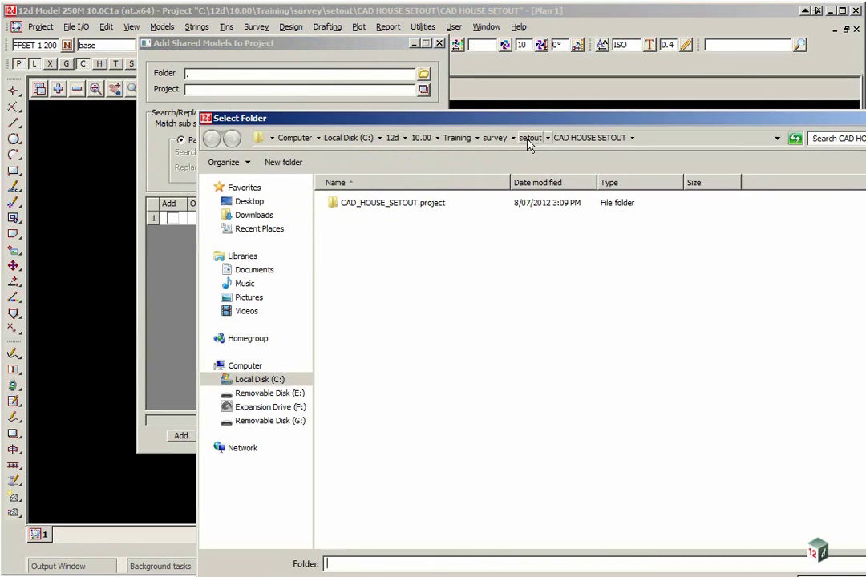
pyautogui.click(529, 141)
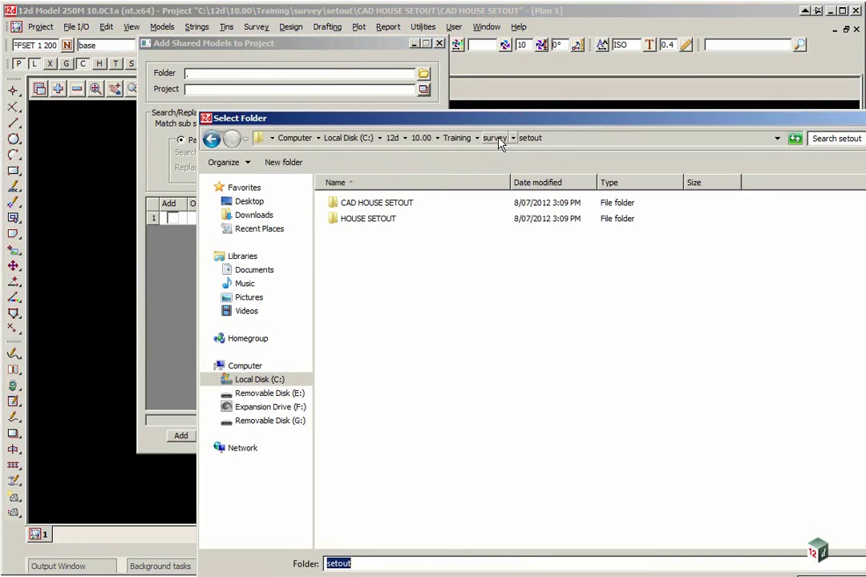
pyautogui.doubleClick(359, 223)
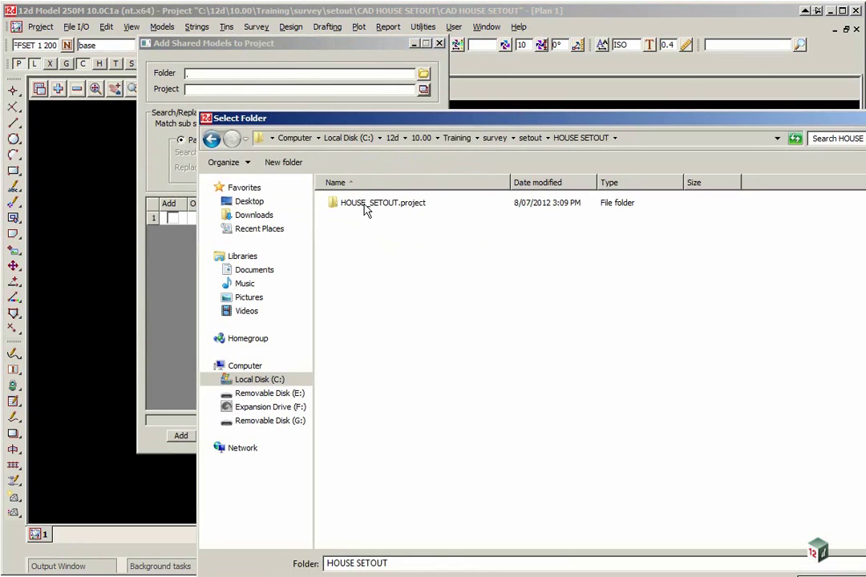
pyautogui.moveTo(735, 124); pyautogui.dragTo(607, 52)
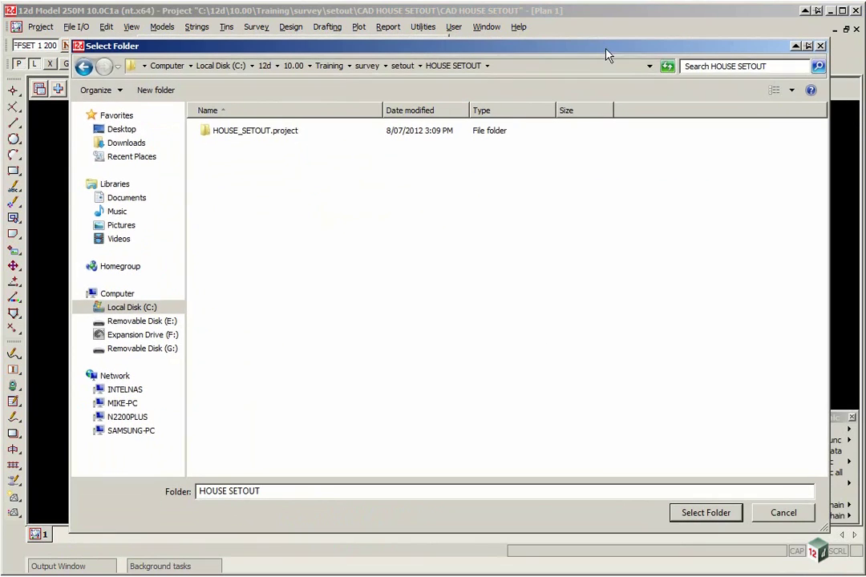
pyautogui.click(701, 513)
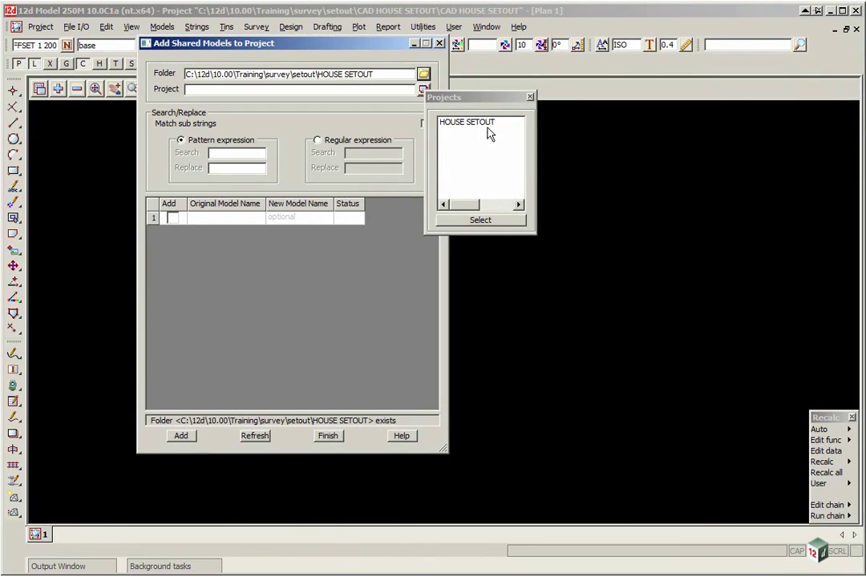
pyautogui.doubleClick(467, 125)
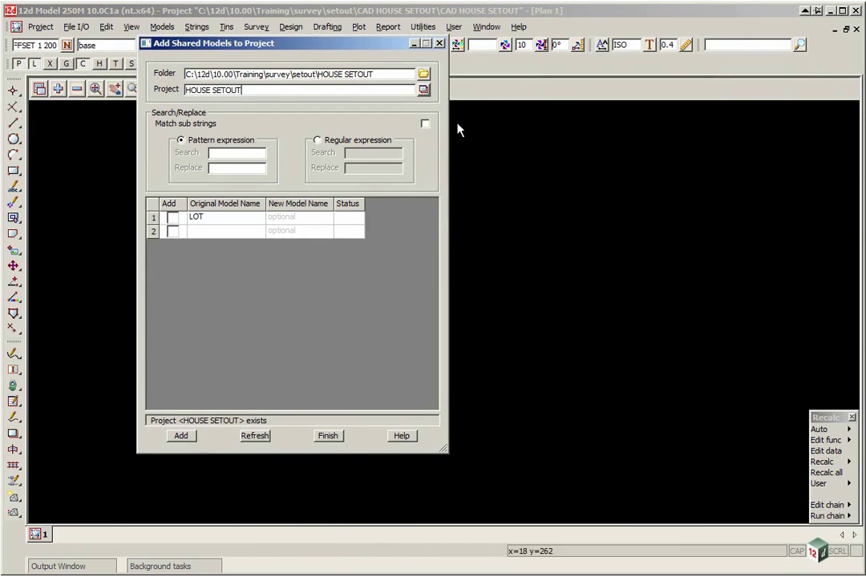
# Add the shared LOT model to the current project and move the dialog aside to clear the plan view.
pyautogui.click(172, 221)
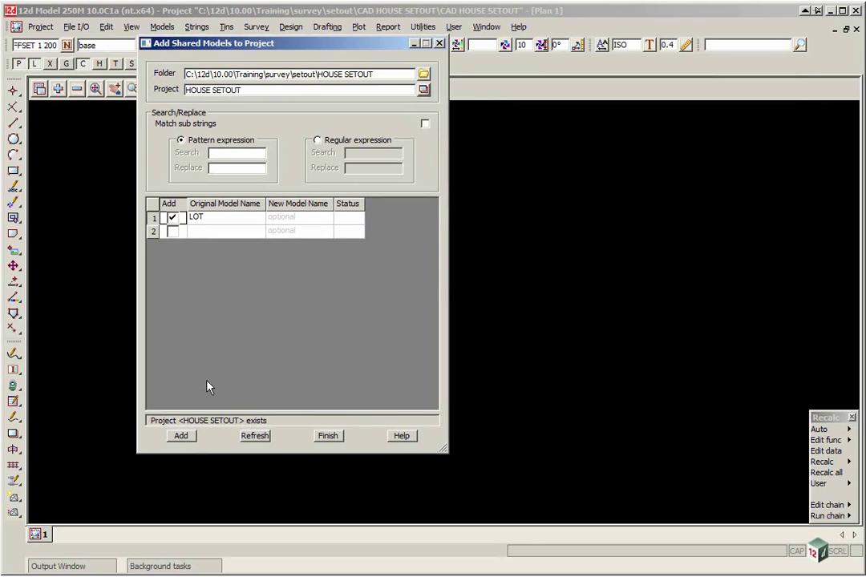
pyautogui.click(181, 436)
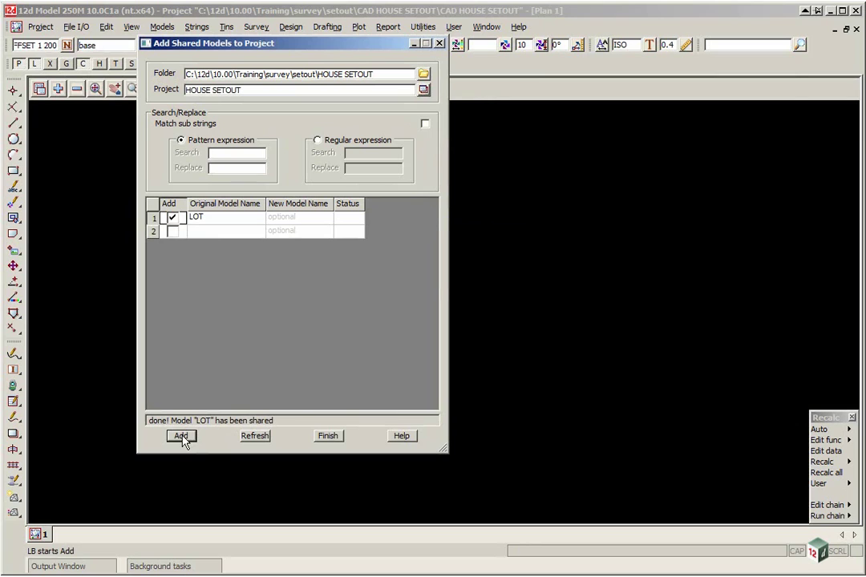
pyautogui.moveTo(178, 44); pyautogui.dragTo(395, 39)
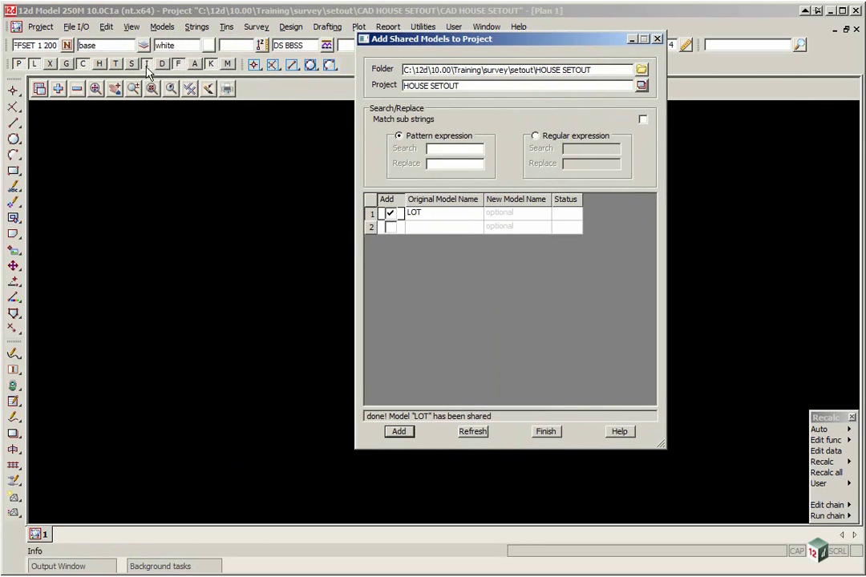
# Display the LOT model in the Plan 1 view and finish the Add Shared Models to Project dialog.
pyautogui.click(57, 89)
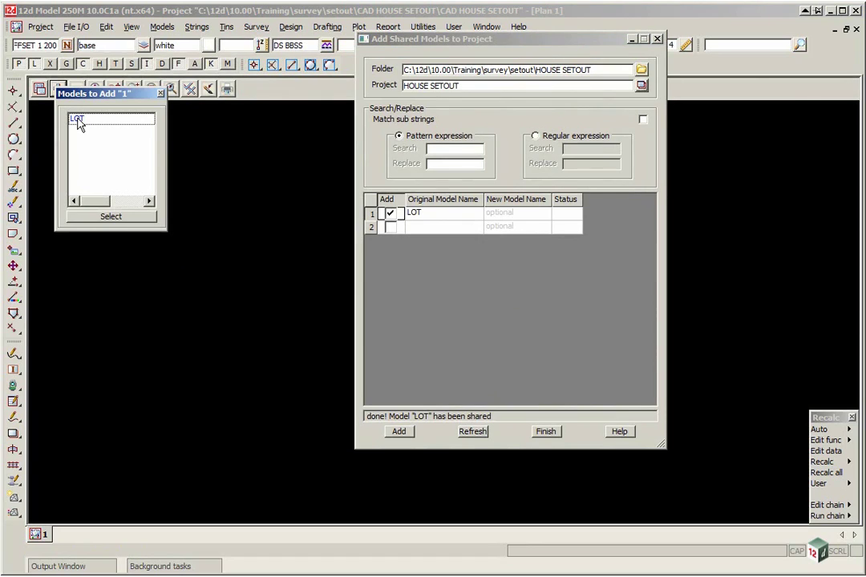
pyautogui.doubleClick(77, 120)
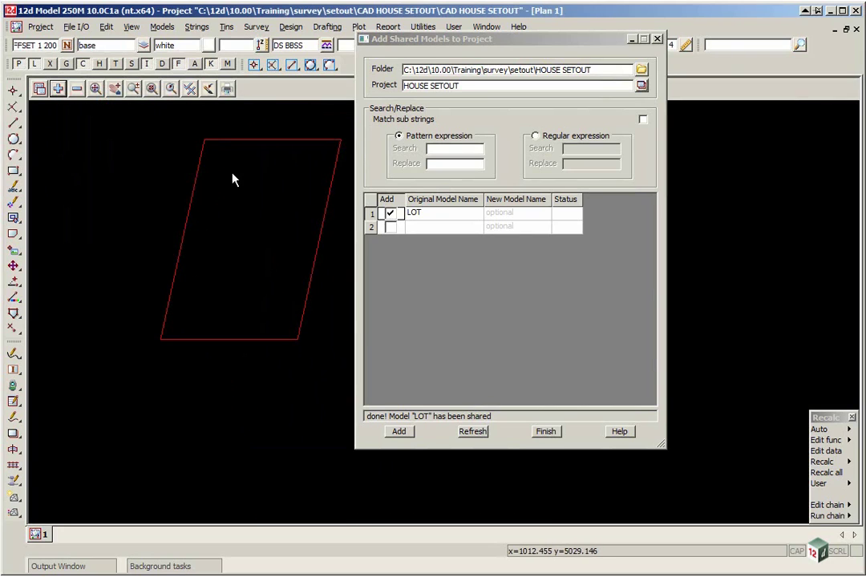
pyautogui.click(548, 433)
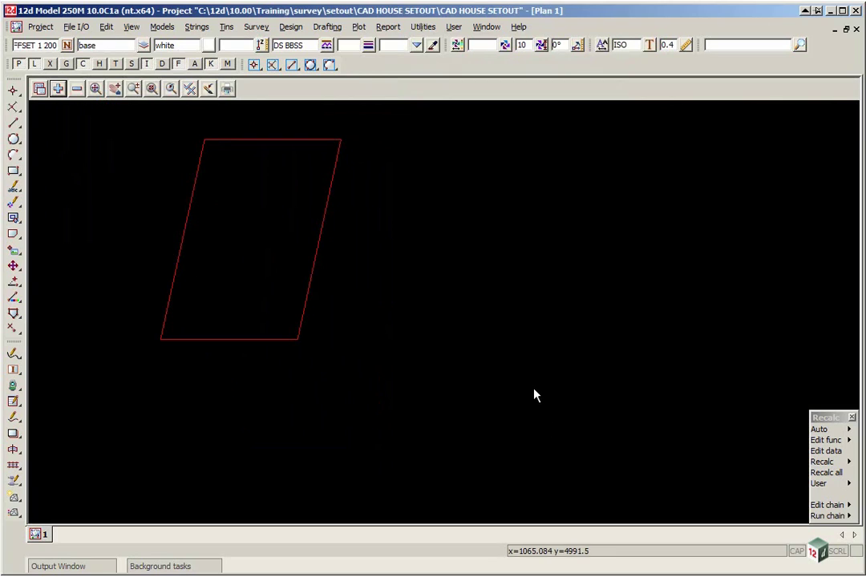
# Open the Read DWG/DXF Data dialog and set HOUSE.dwg from the setout folder as the file to read.
pyautogui.click(76, 27)
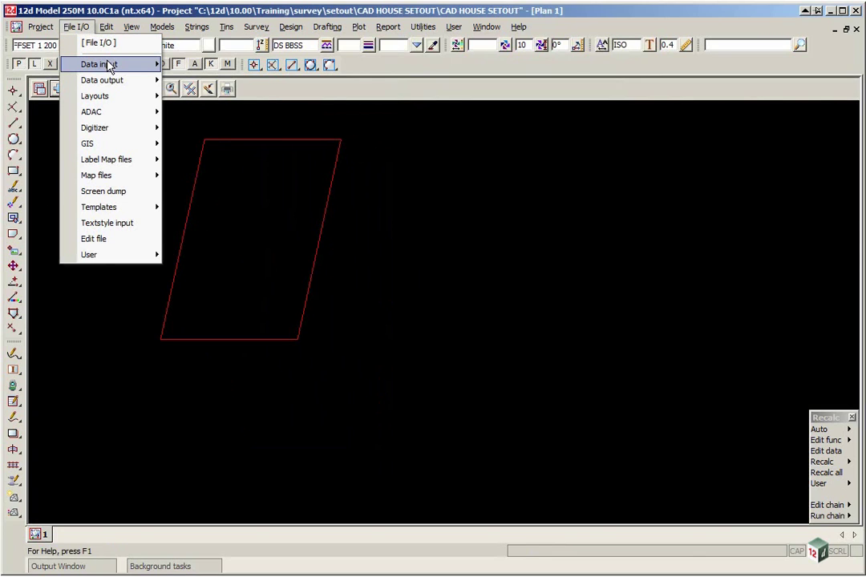
pyautogui.moveTo(112, 64)
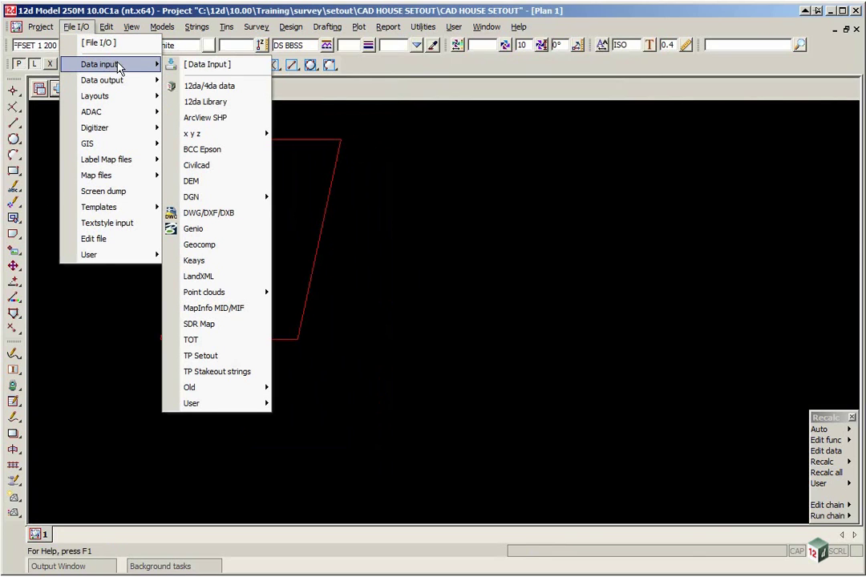
pyautogui.click(210, 212)
pyautogui.moveTo(308, 218); pyautogui.dragTo(510, 136)
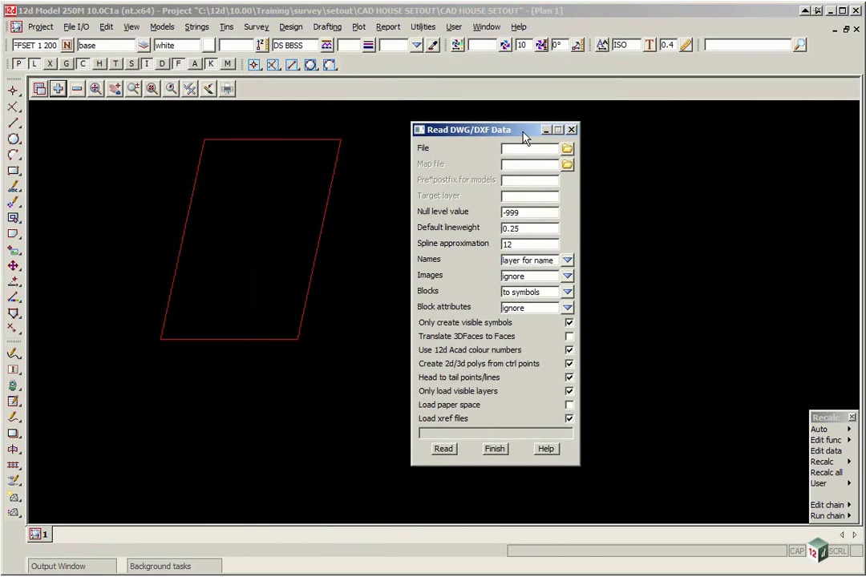
pyautogui.click(567, 149)
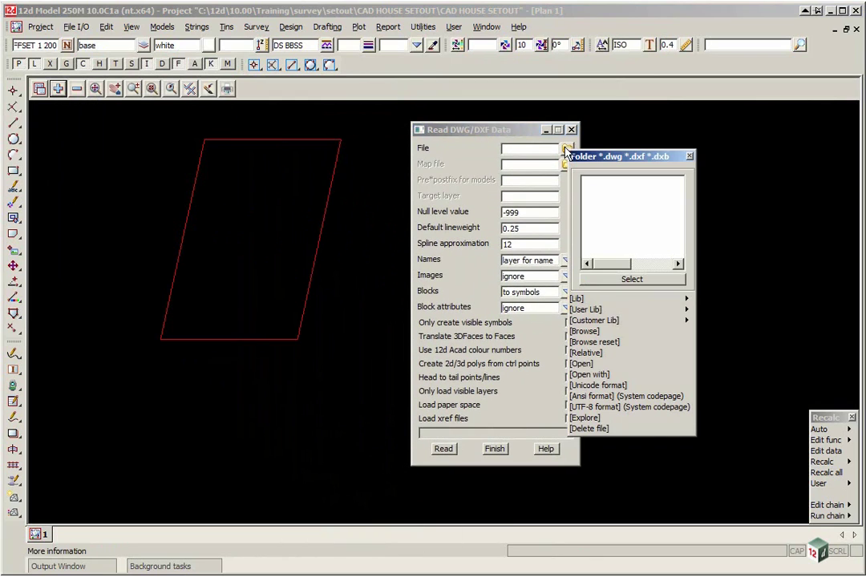
pyautogui.click(583, 334)
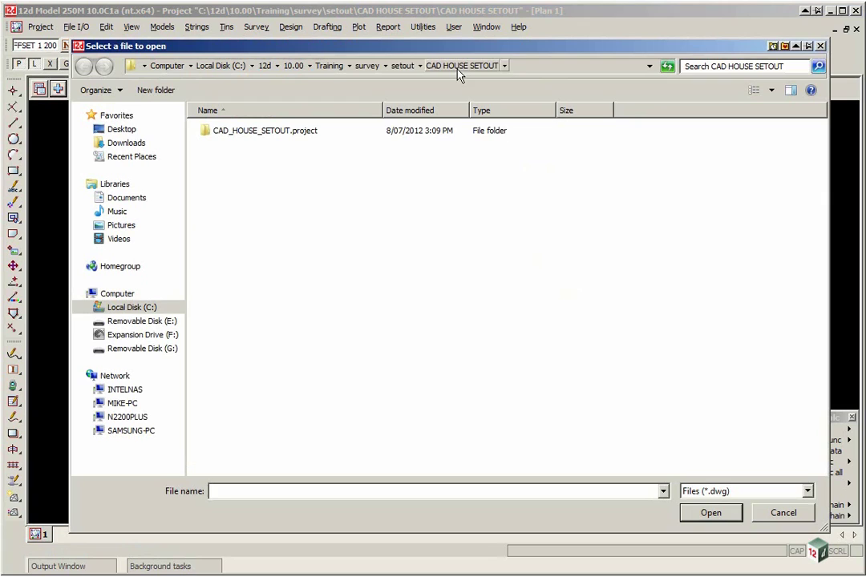
pyautogui.click(398, 66)
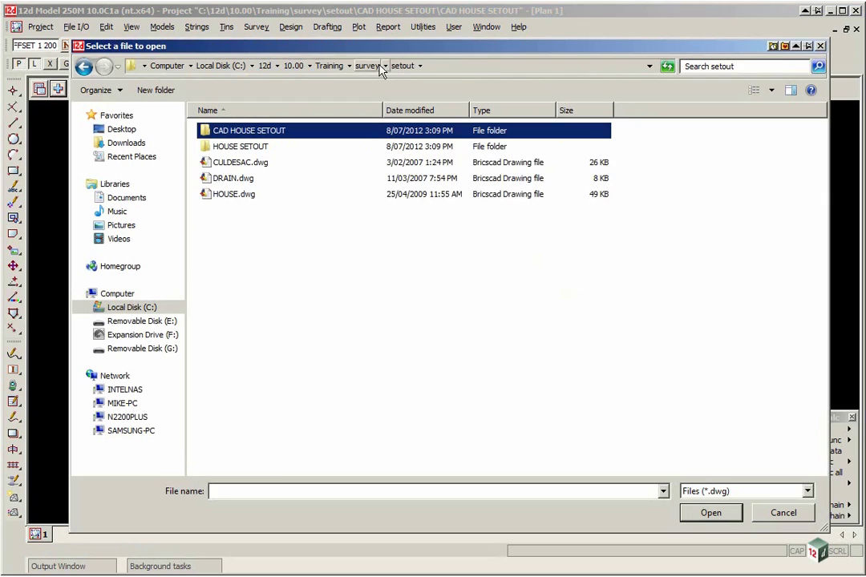
pyautogui.doubleClick(228, 195)
pyautogui.moveTo(503, 133); pyautogui.dragTo(307, 80)
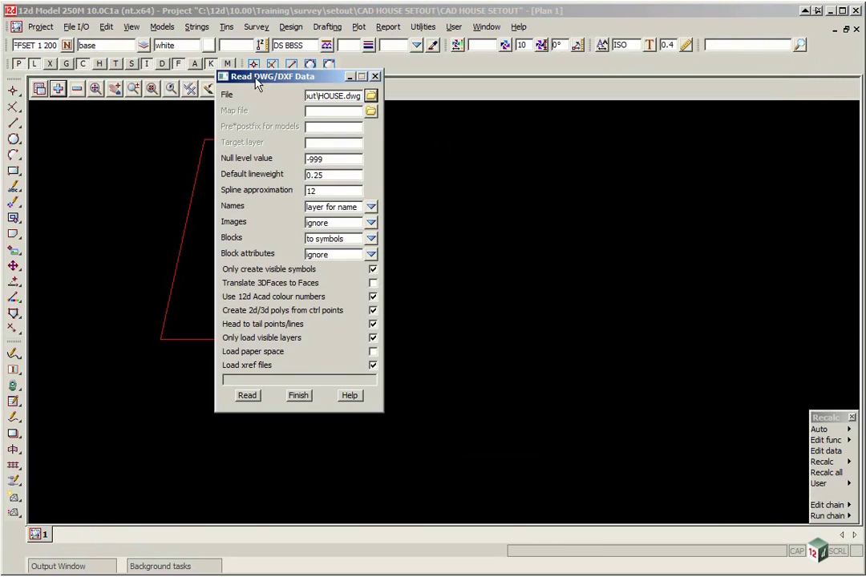
# Open HOUSE.dwg in Bricscad to examine the house floor plan, and close it without saving changes.
pyautogui.click(370, 95)
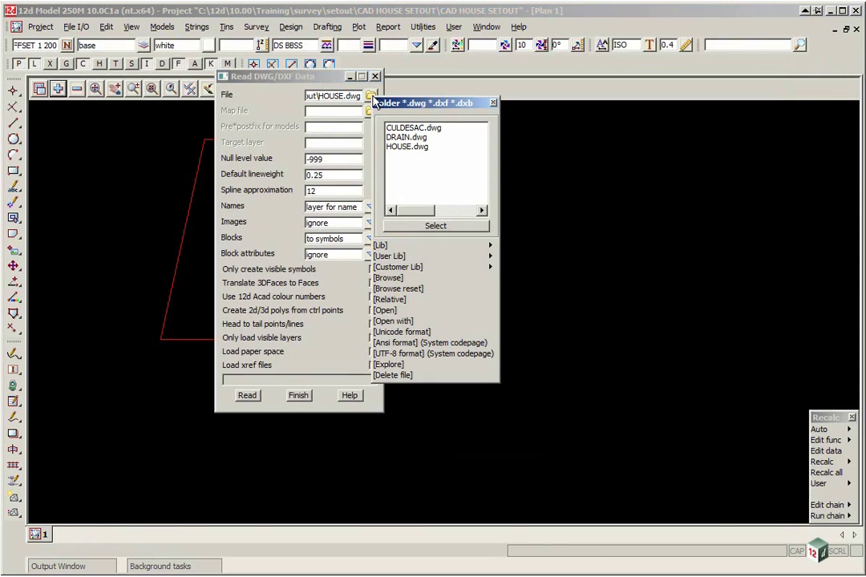
pyautogui.click(392, 313)
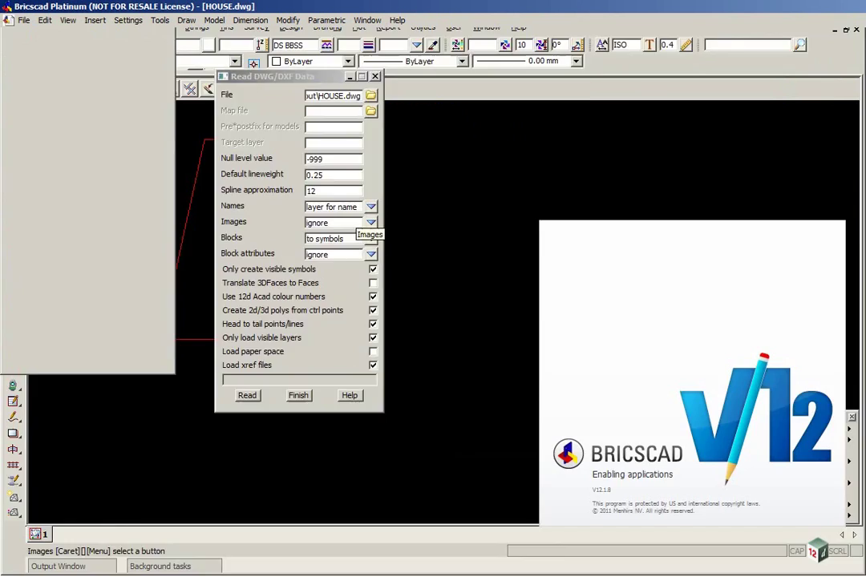
pyautogui.scroll(-4, 158, 148)
pyautogui.scroll(-1, 158, 149)
pyautogui.scroll(5, 281, 180)
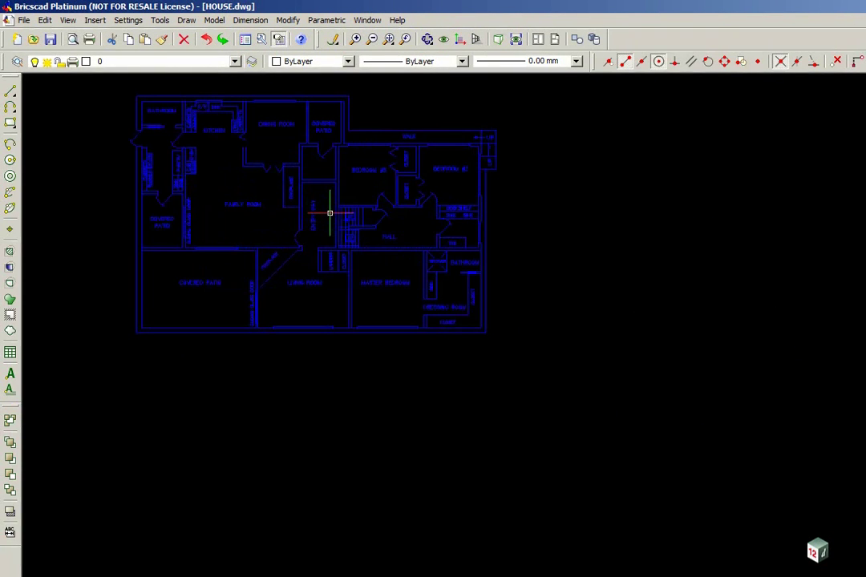
pyautogui.scroll(2, 276, 89)
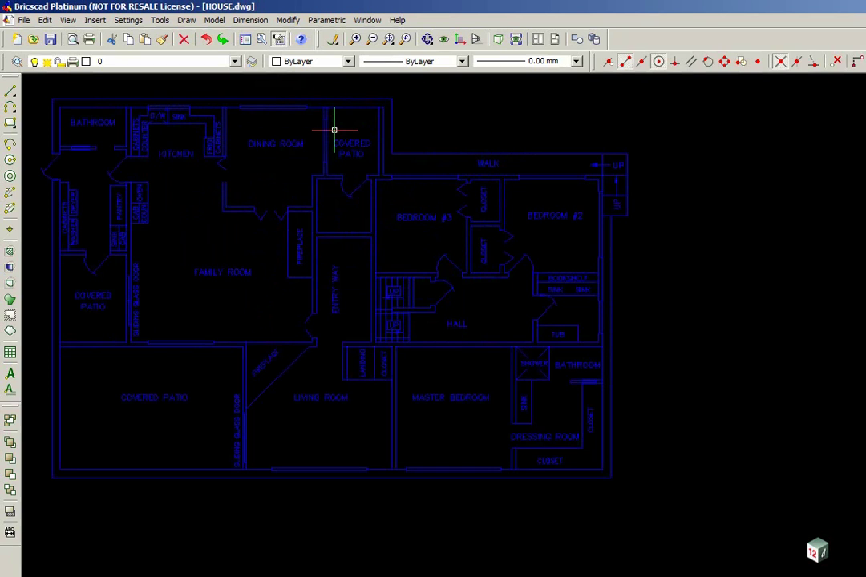
pyautogui.hotkey('alt', 'F4')
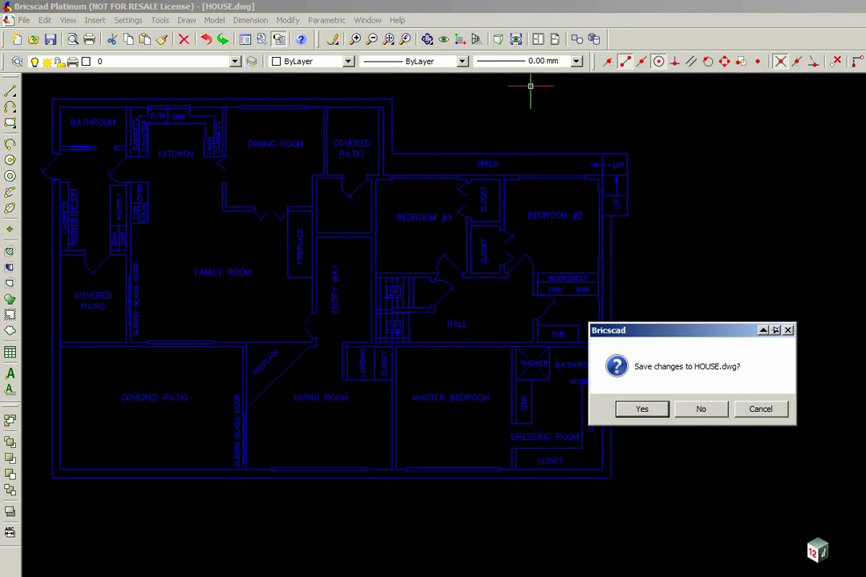
pyautogui.click(710, 411)
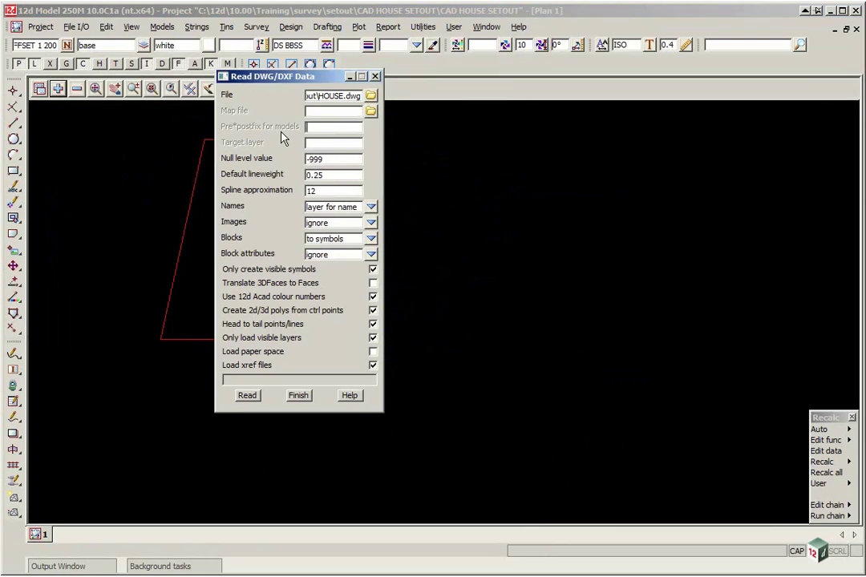
# Read HOUSE.dwg into the project with the model prefix DWG and a null level value of 0.
pyautogui.write('DWG')
pyautogui.press('Tab')
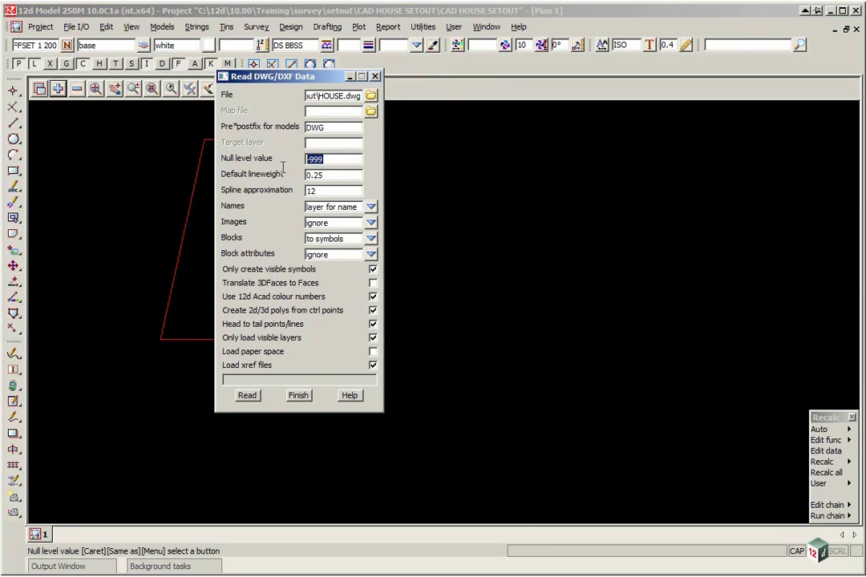
pyautogui.write('0')
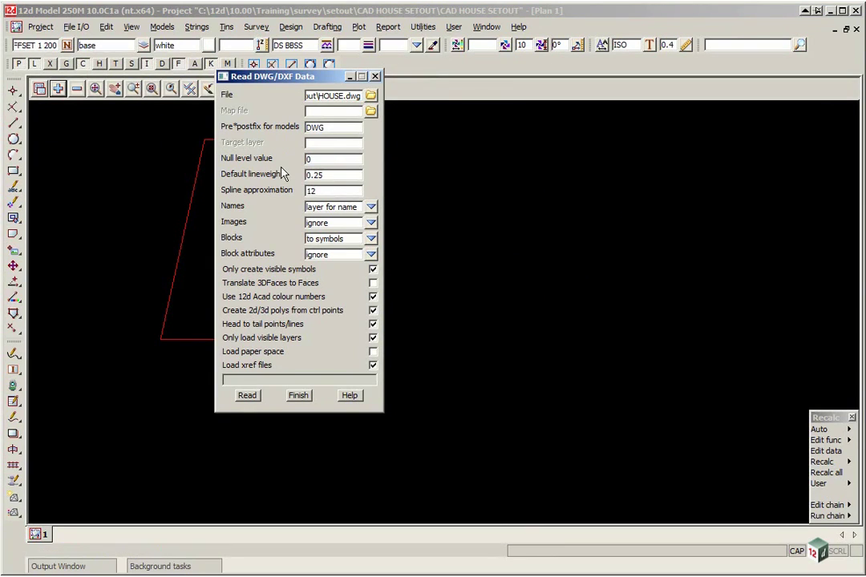
pyautogui.click(248, 396)
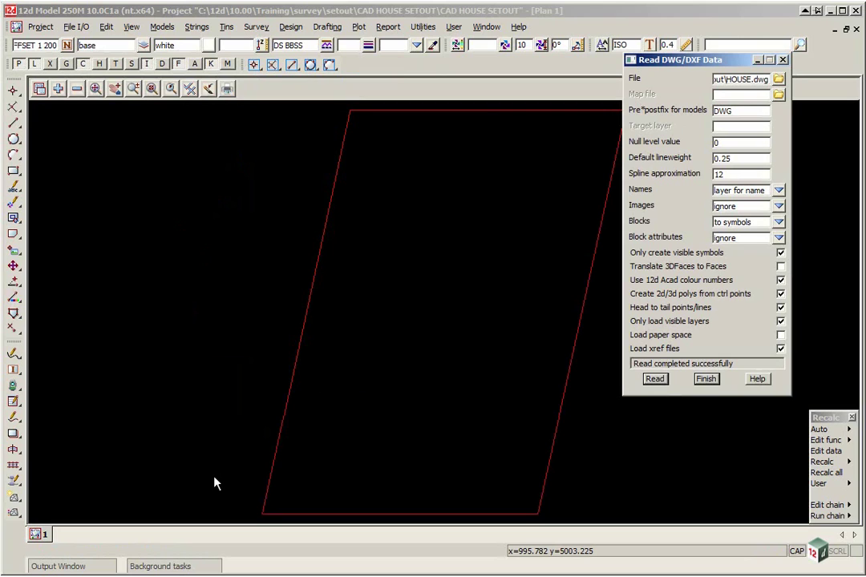
# Compare the size of the imported house with the LOT boundary in Plan 1, and finish the Read DWG/DXF Data dialog.
pyautogui.click(94, 88)
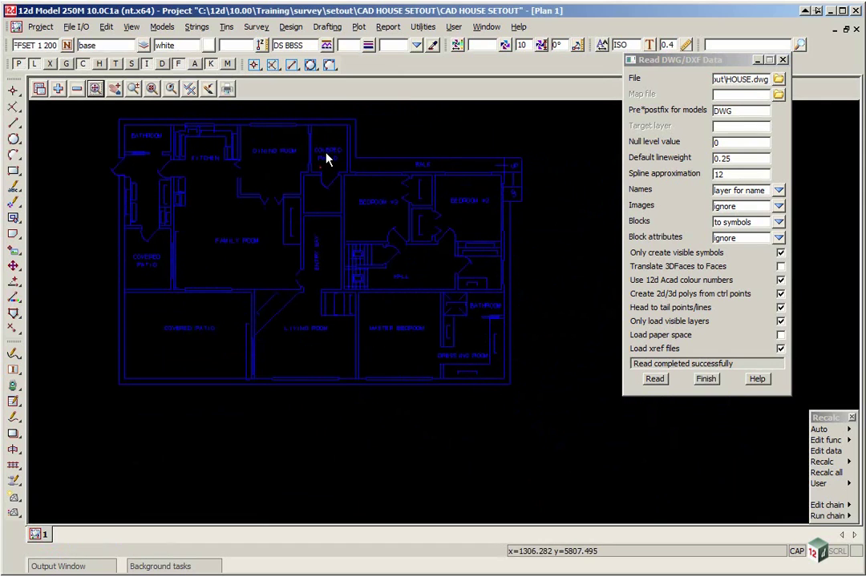
pyautogui.scroll(2, 326, 158)
pyautogui.scroll(4, 318, 172)
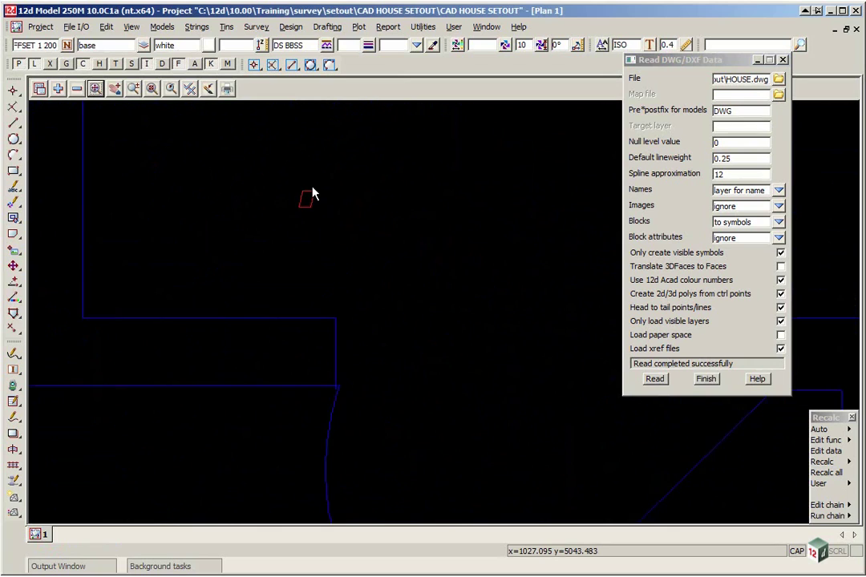
pyautogui.scroll(-6, 311, 195)
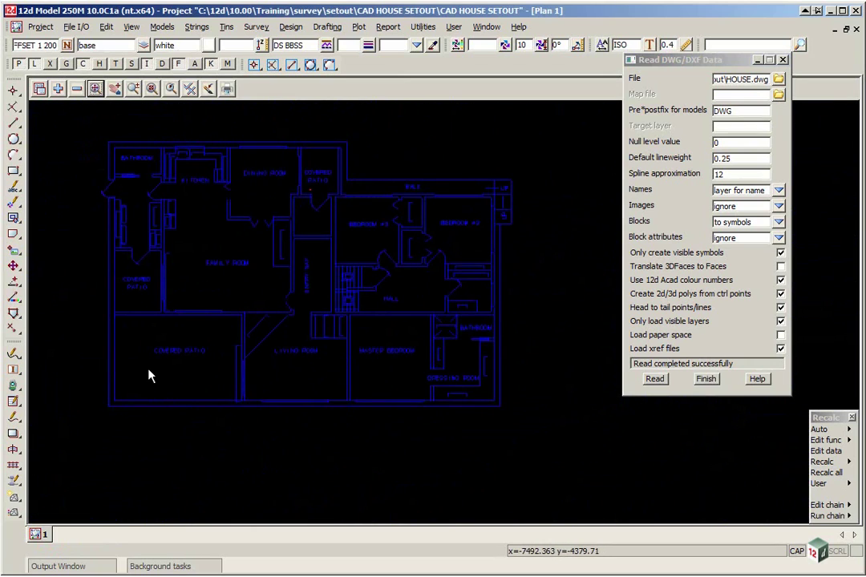
pyautogui.click(705, 378)
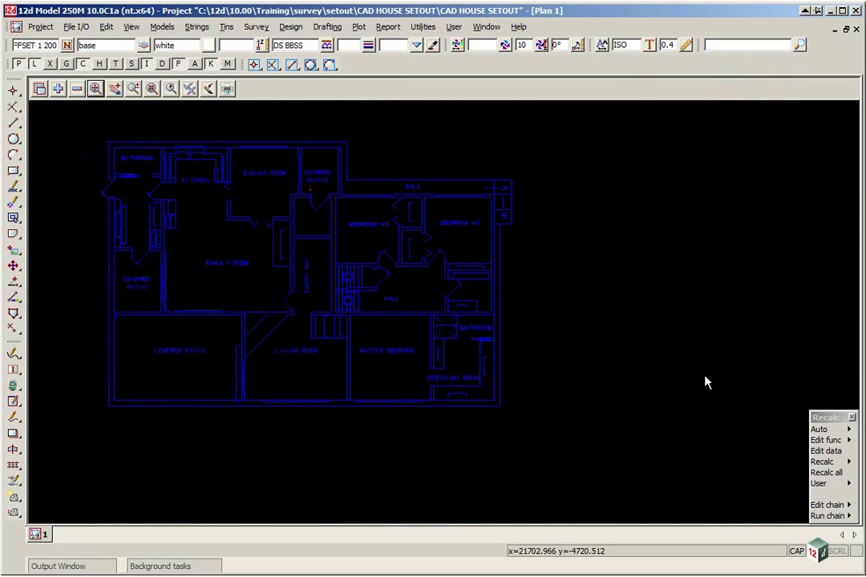
pyautogui.scroll(1, 354, 270)
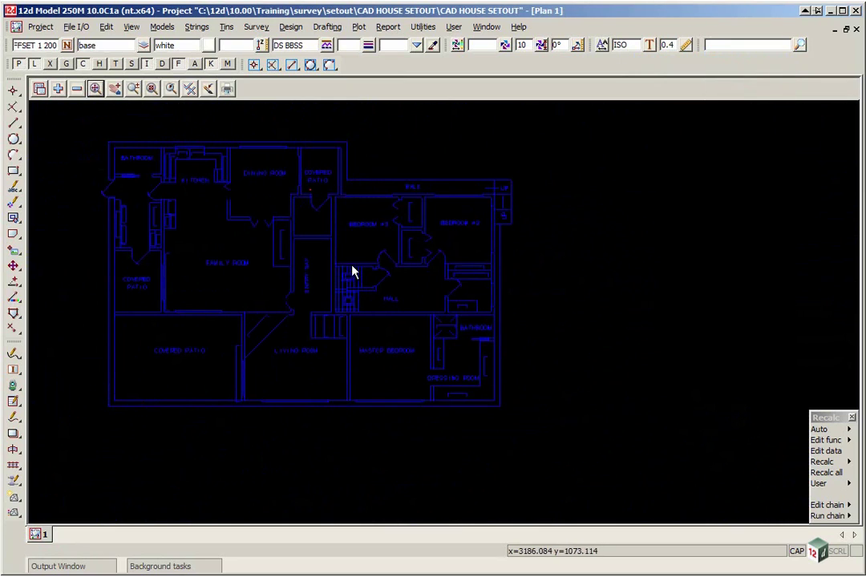
pyautogui.scroll(-1, 310, 225)
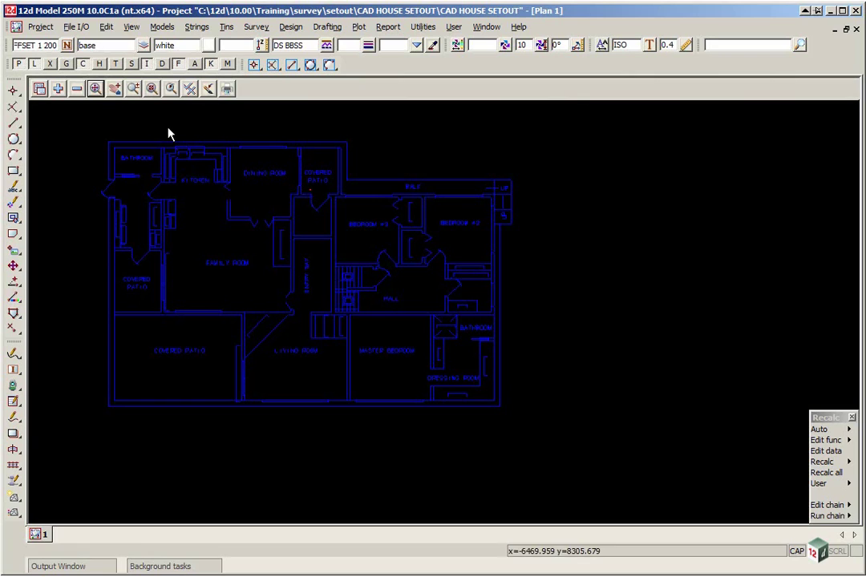
# Create a second plan view.
pyautogui.click(130, 26)
pyautogui.moveTo(140, 42)
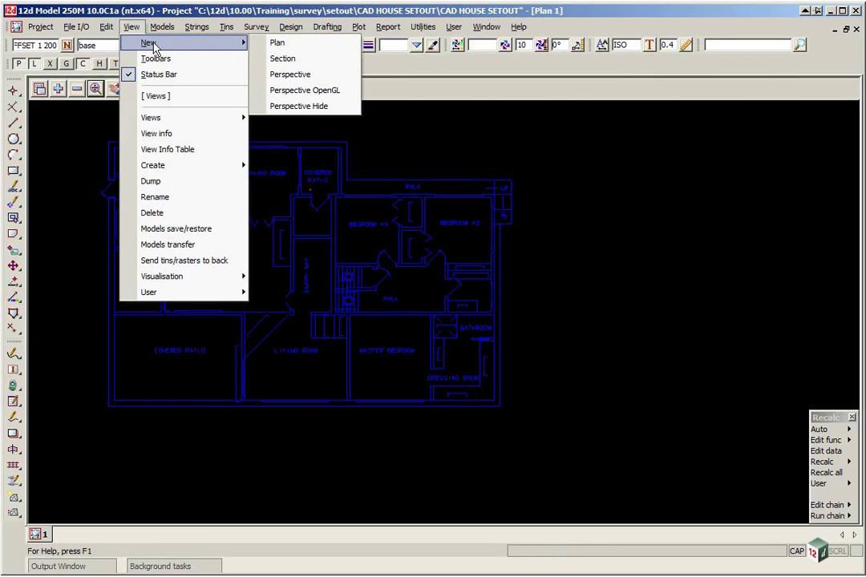
pyautogui.click(277, 43)
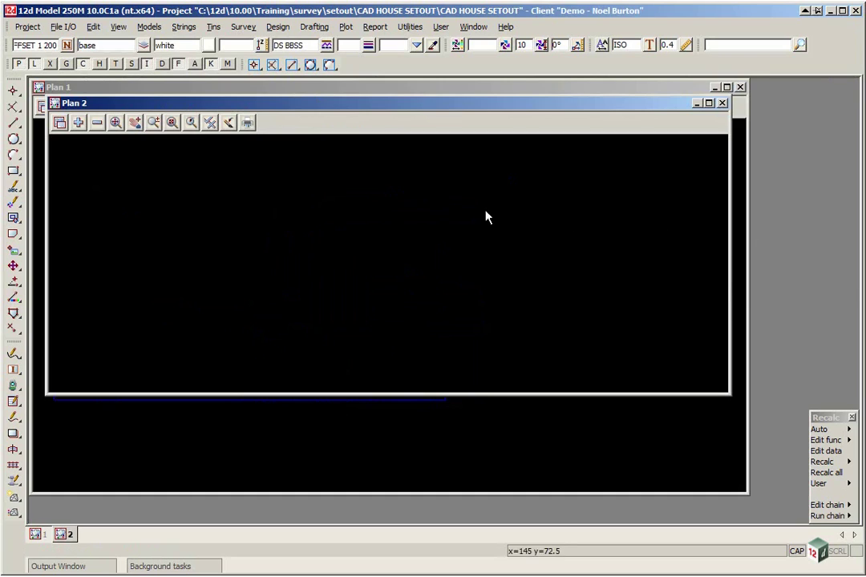
# Remove the DWG DOORS, DWG EXTERIOR, DWG INTERIOR and DWG WINDOWS models from Plan 1.
pyautogui.click(93, 84)
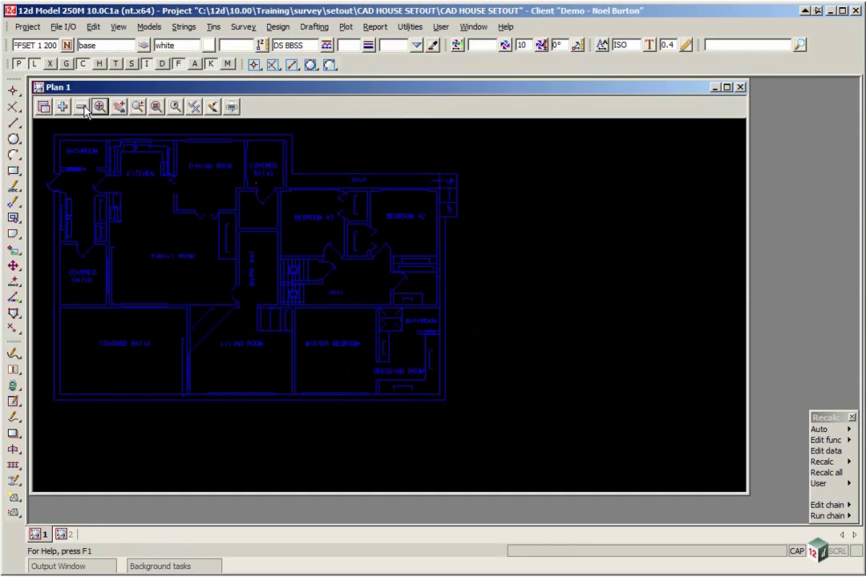
pyautogui.click(81, 106)
pyautogui.moveTo(125, 141); pyautogui.dragTo(133, 180)
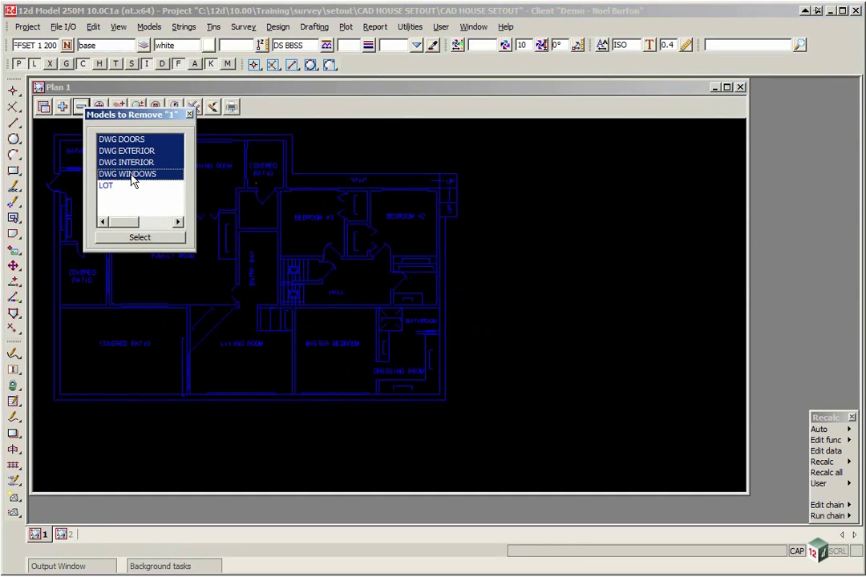
pyautogui.click(140, 238)
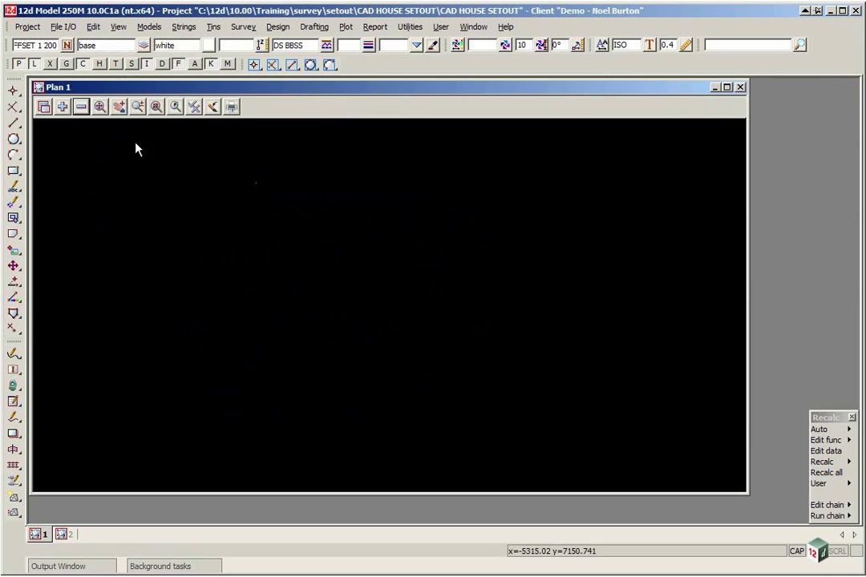
# Tile the two plan views vertically and display the four DWG house models in Plan 2.
pyautogui.click(472, 27)
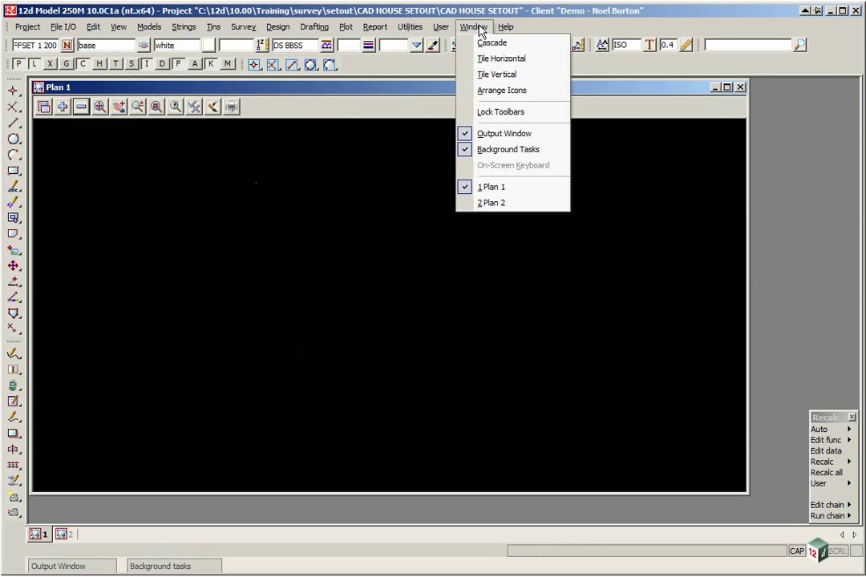
pyautogui.click(487, 74)
pyautogui.click(513, 94)
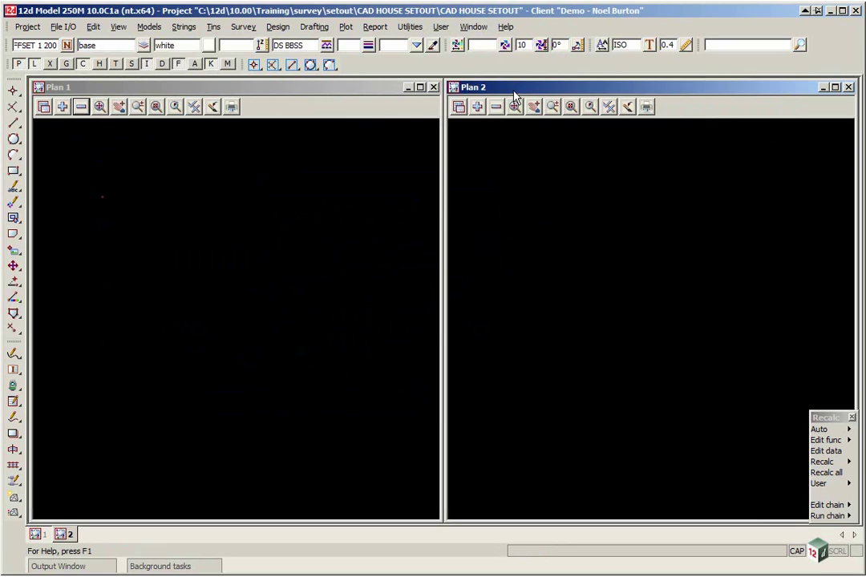
pyautogui.click(477, 106)
pyautogui.moveTo(498, 147); pyautogui.dragTo(513, 185)
pyautogui.click(541, 246)
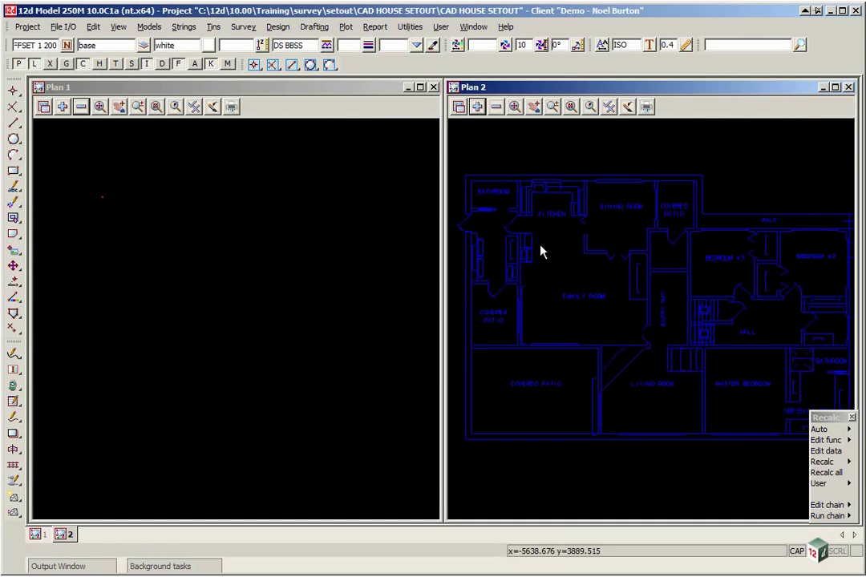
# Fit the LOT boundary in Plan 1 and show the whole house in Plan 2.
pyautogui.click(100, 108)
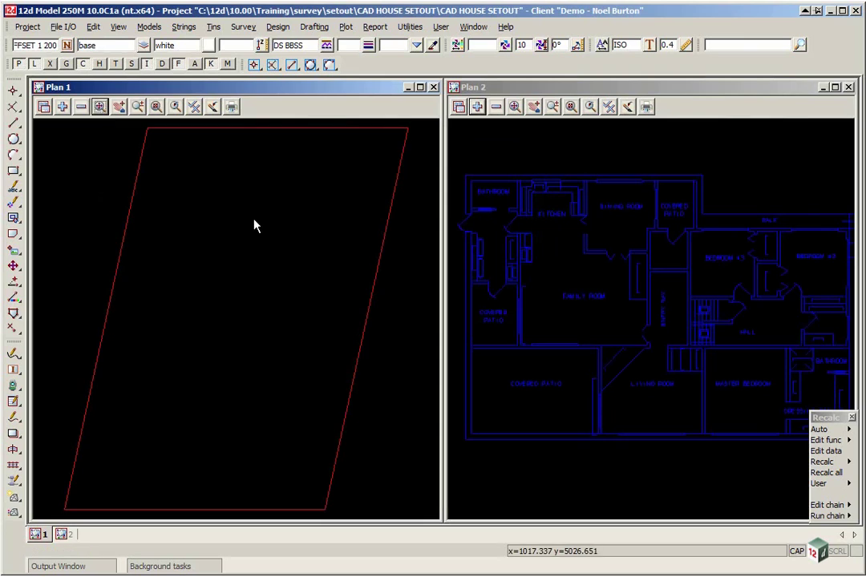
pyautogui.click(599, 170)
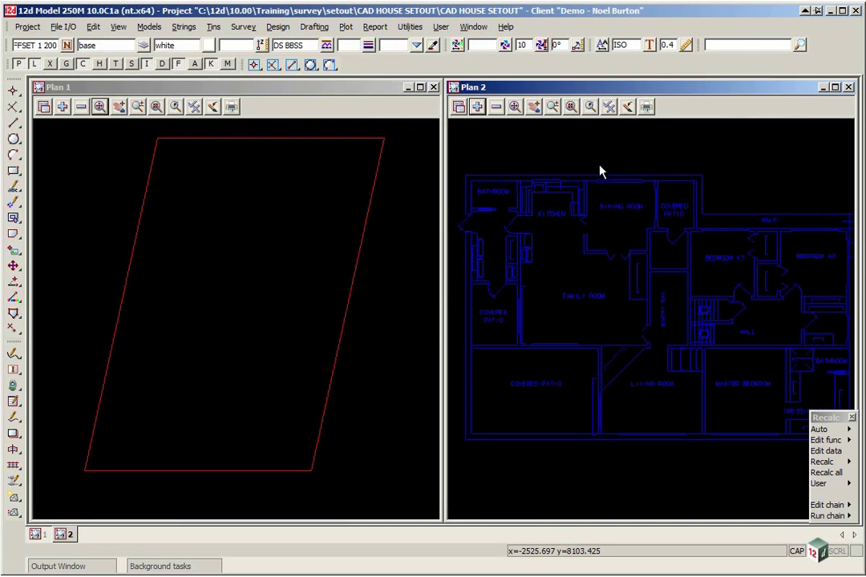
pyautogui.scroll(-2, 599, 170)
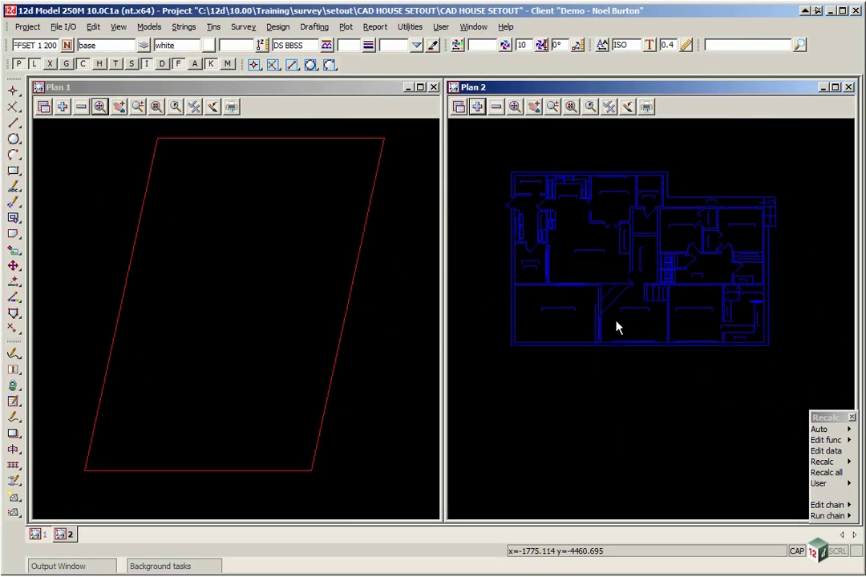
# Factor the house data in view 2 by 0.001 in x and y, scaling text as well and replacing the original models.
pyautogui.click(409, 27)
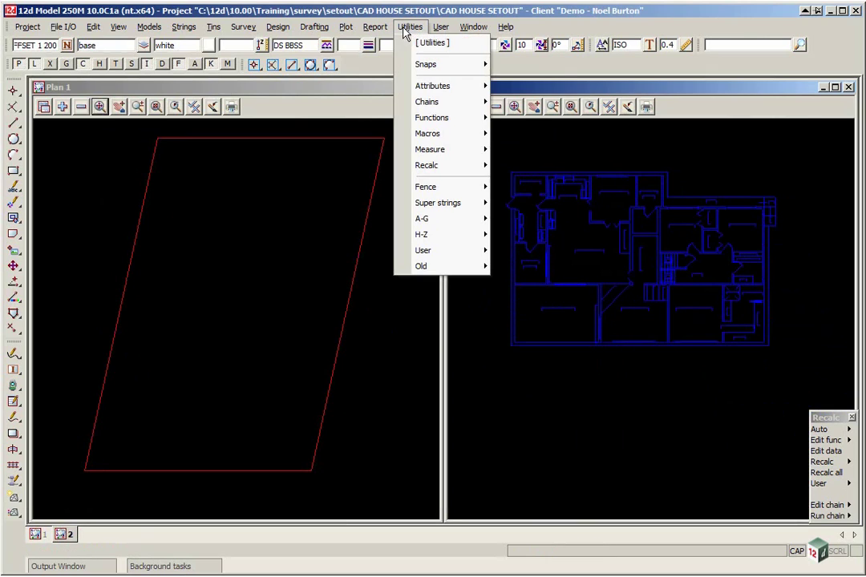
pyautogui.moveTo(453, 229)
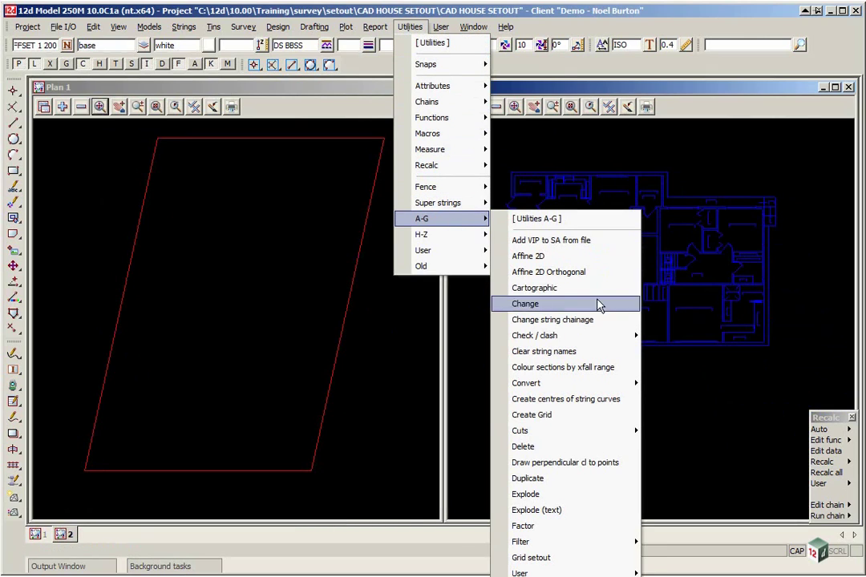
pyautogui.click(548, 529)
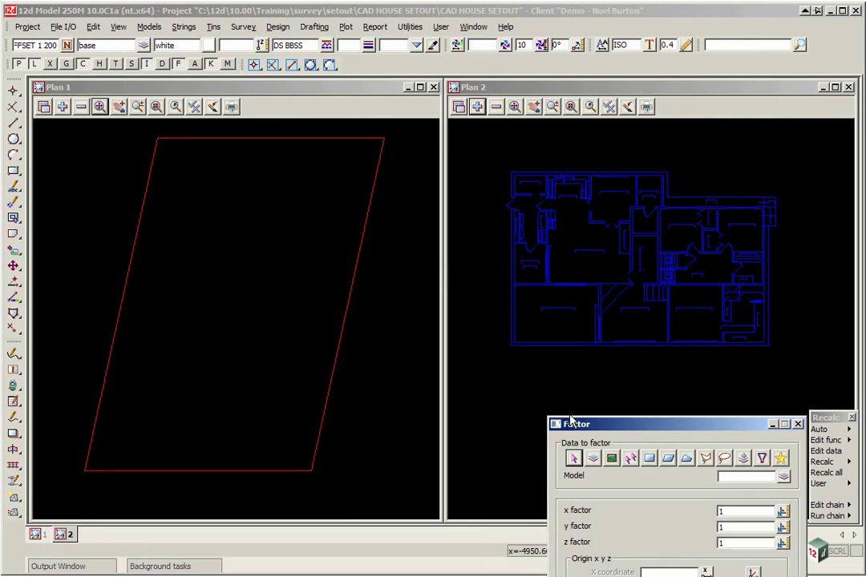
pyautogui.moveTo(526, 471); pyautogui.dragTo(194, 158)
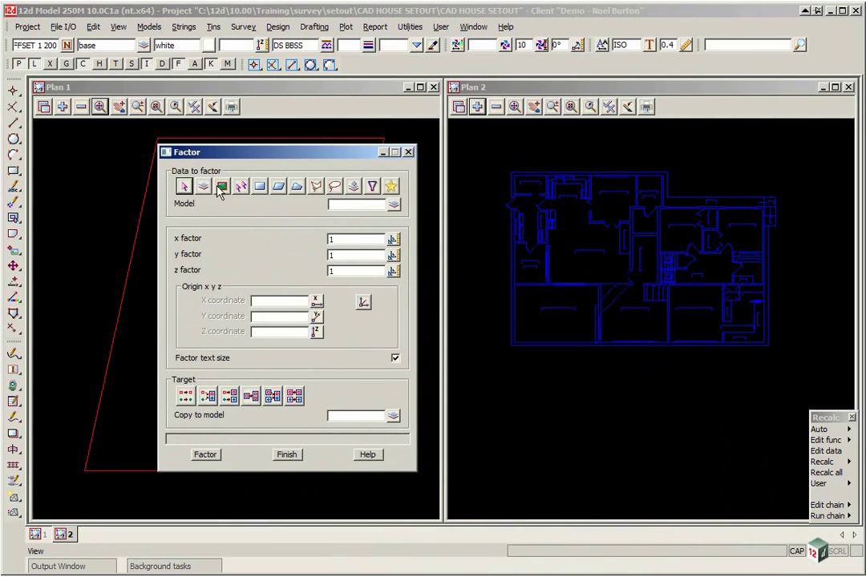
pyautogui.click(224, 188)
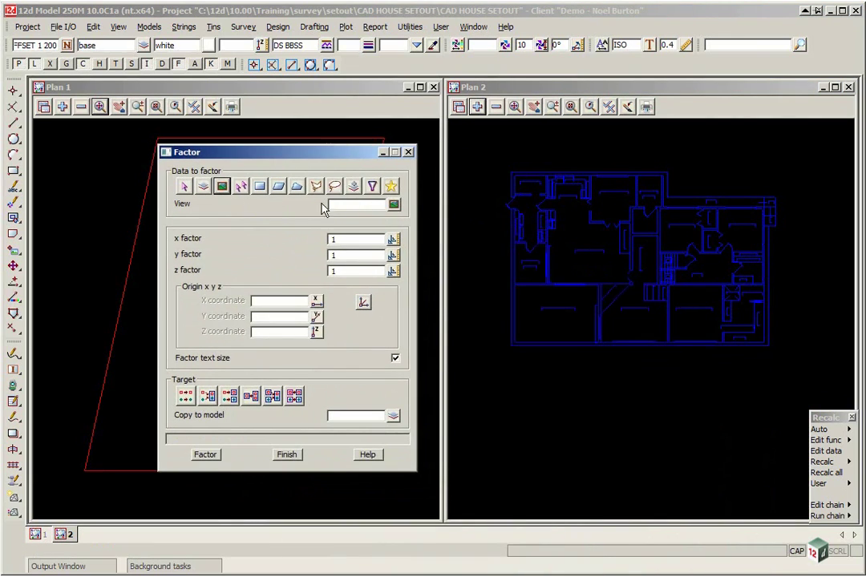
pyautogui.click(393, 204)
pyautogui.click(403, 235)
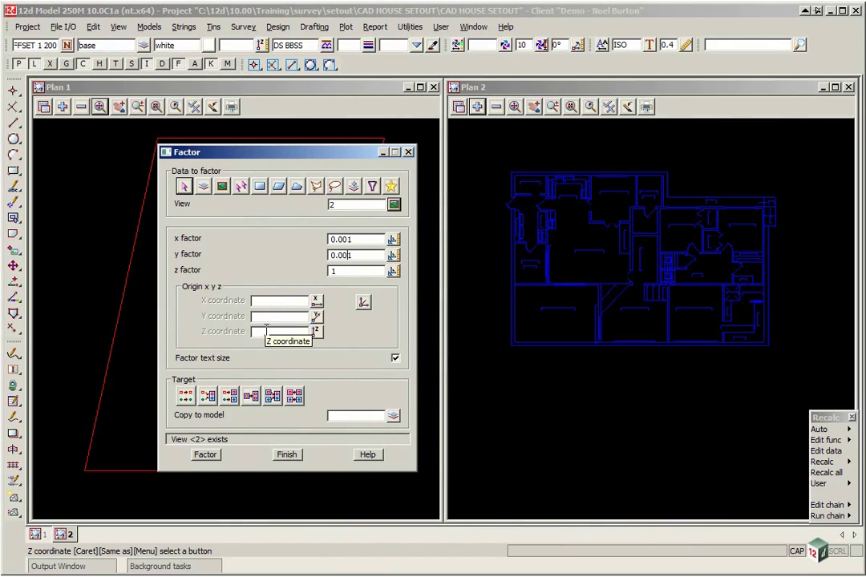
pyautogui.click(395, 359)
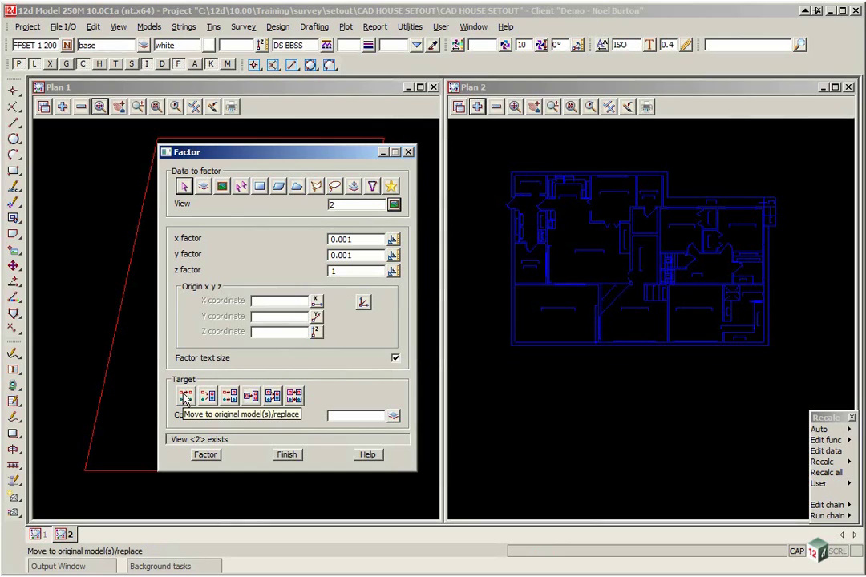
pyautogui.click(185, 397)
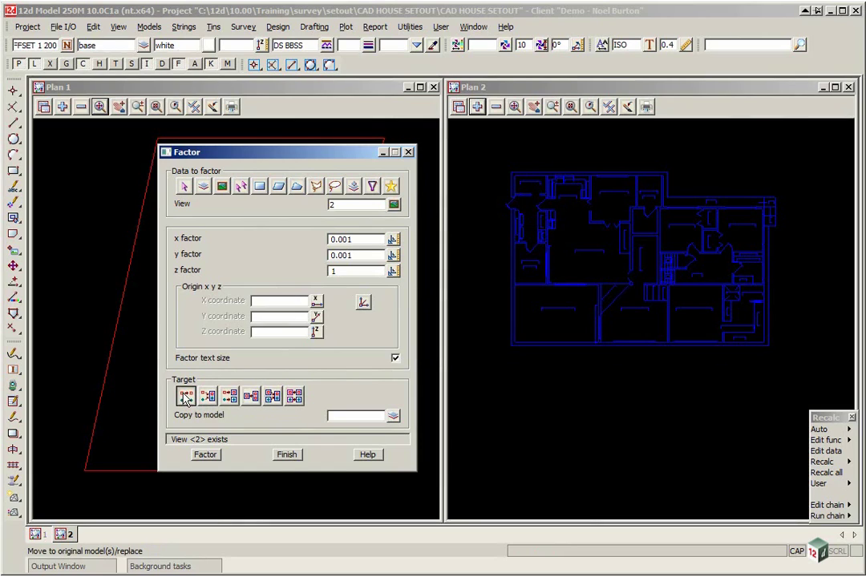
pyautogui.click(205, 453)
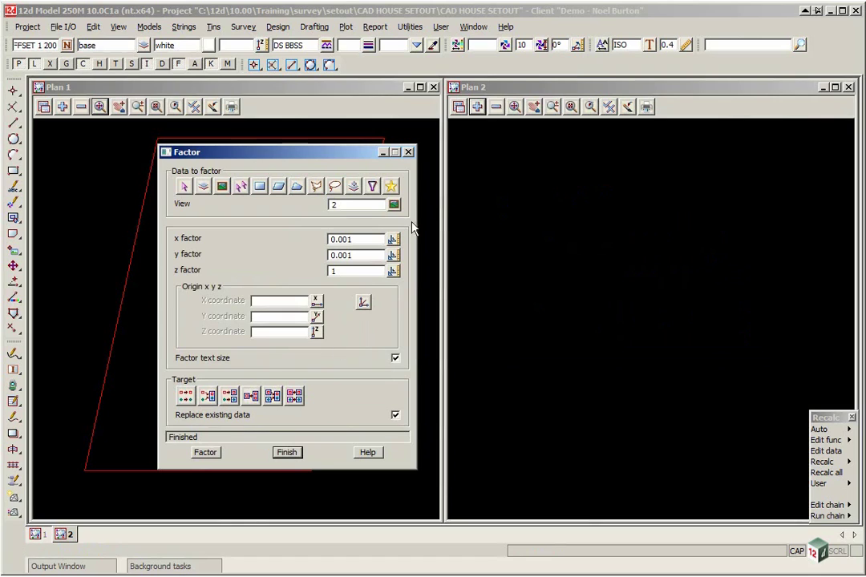
pyautogui.click(514, 107)
pyautogui.scroll(-1, 534, 148)
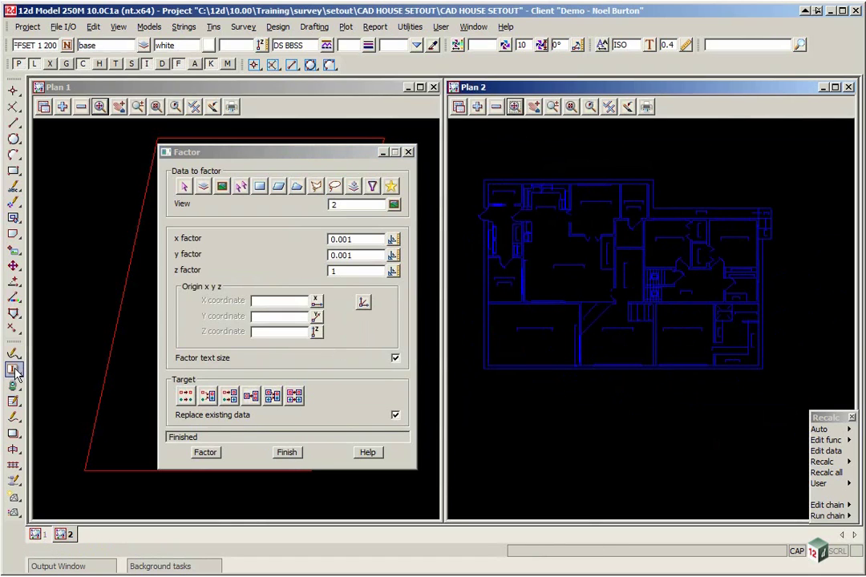
# Measure the bearing and distance along the house's lower exterior wall in Plan 2, and close the measuring and factoring tools.
pyautogui.moveTo(14, 369)
pyautogui.click(51, 372)
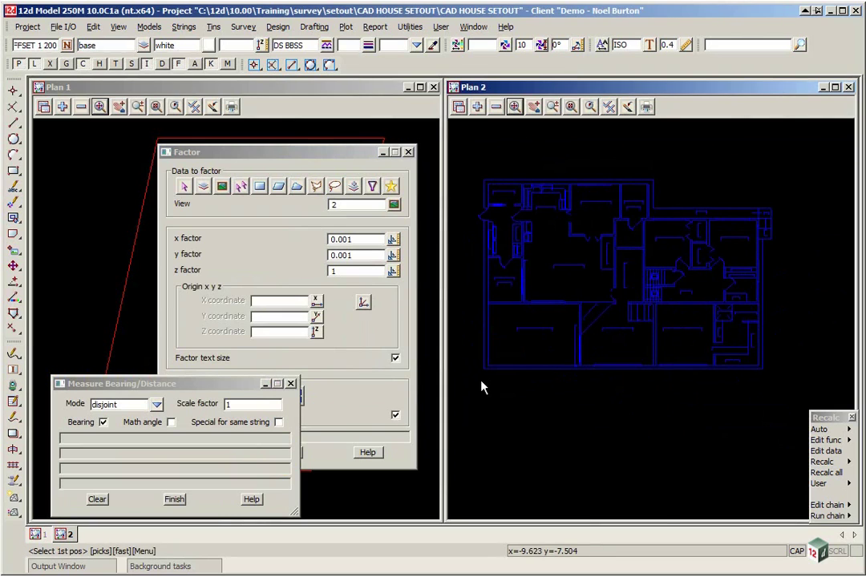
pyautogui.click(483, 369)
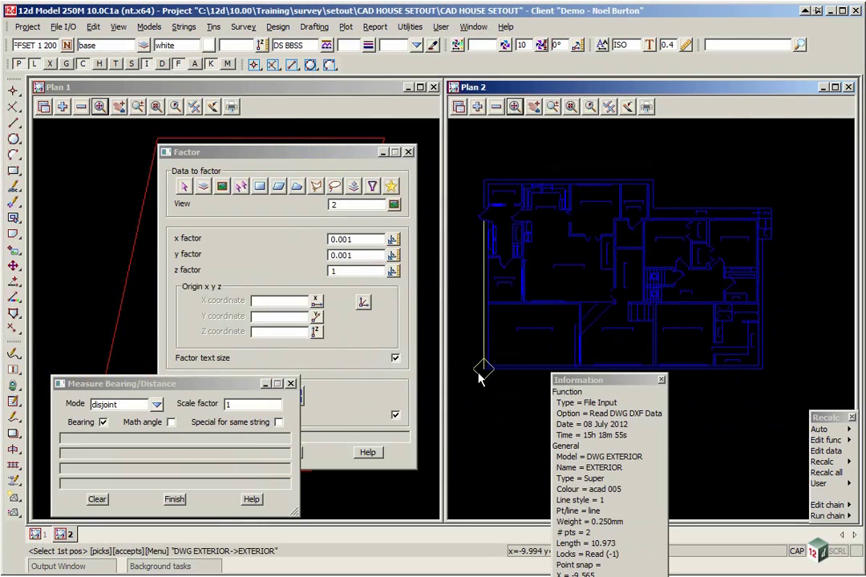
pyautogui.click(764, 371)
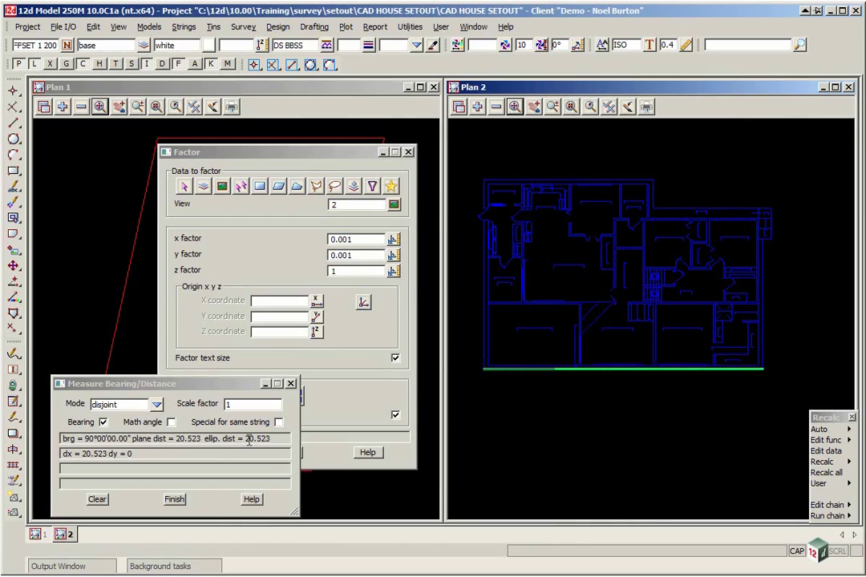
pyautogui.click(174, 499)
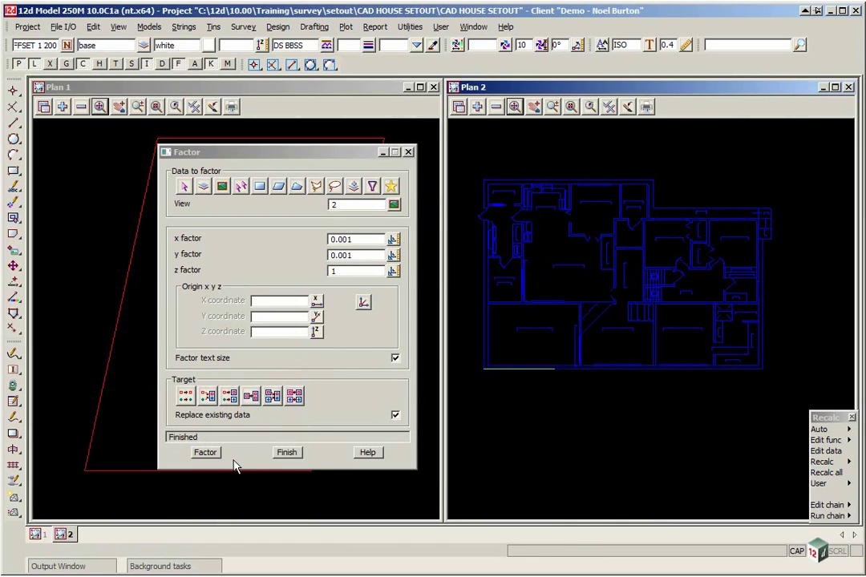
pyautogui.click(286, 452)
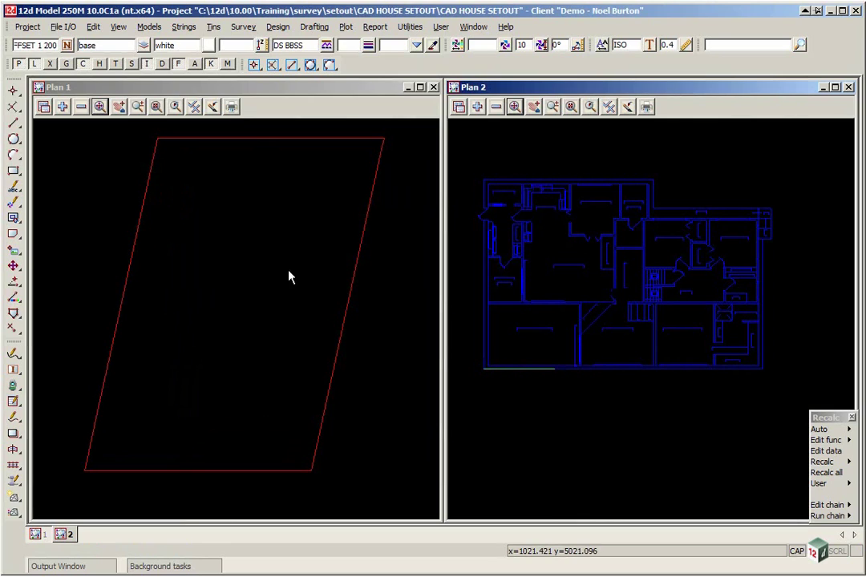
# Set up a rotation of the view 2 data about the centre X 0, Y 0.
pyautogui.click(410, 26)
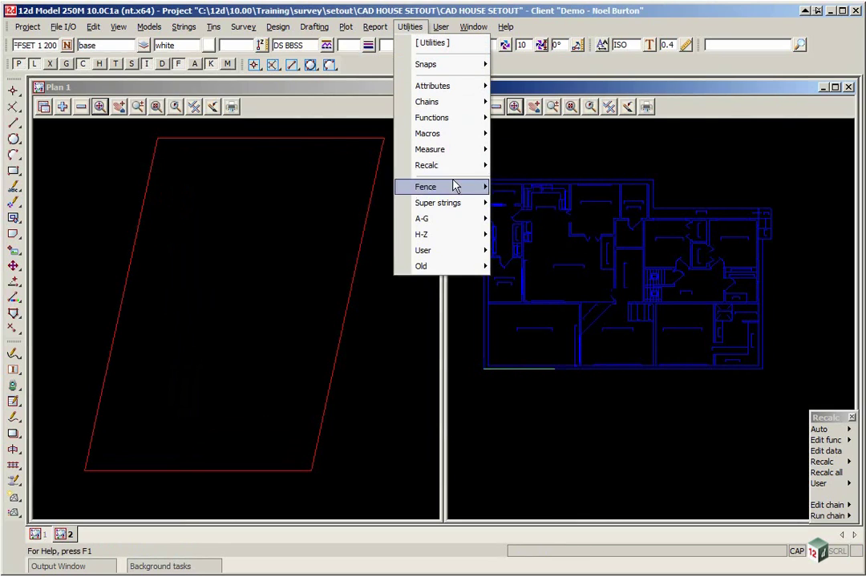
pyautogui.moveTo(458, 234)
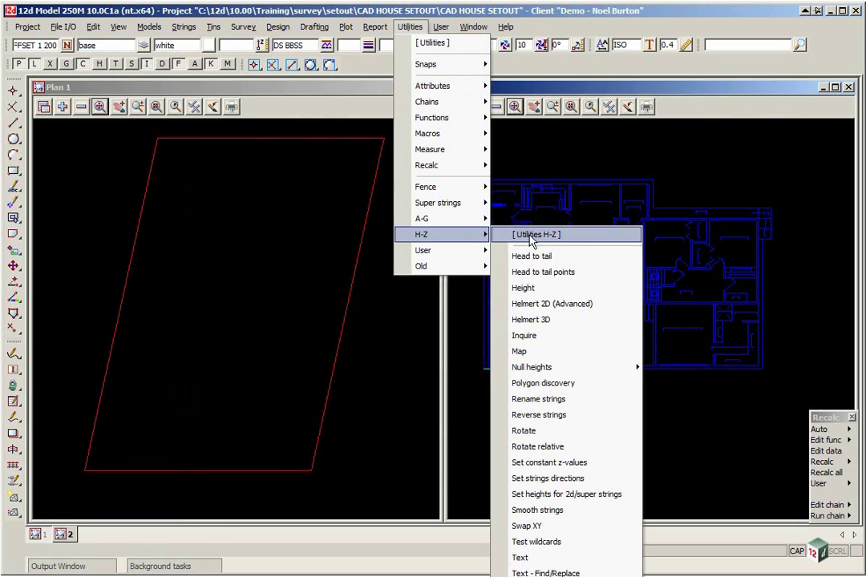
pyautogui.click(557, 431)
pyautogui.moveTo(624, 446); pyautogui.dragTo(189, 174)
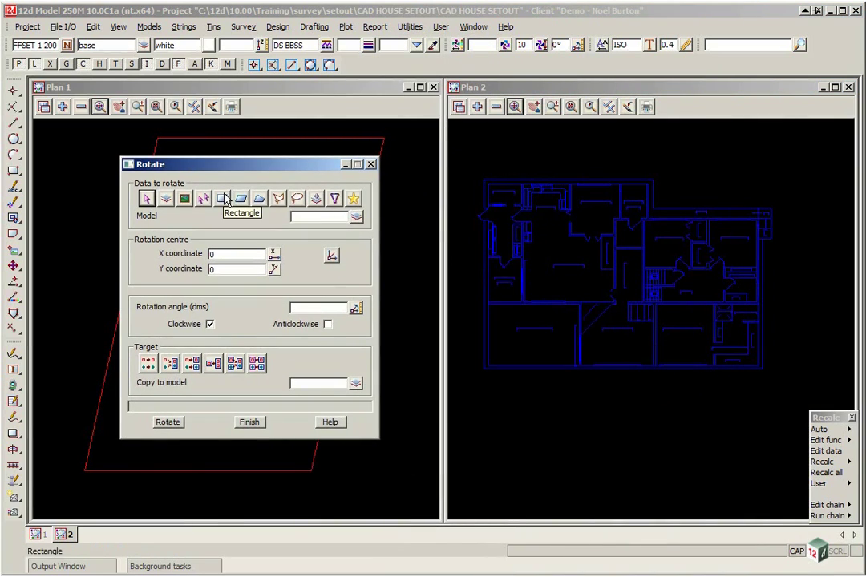
pyautogui.click(185, 198)
pyautogui.click(356, 216)
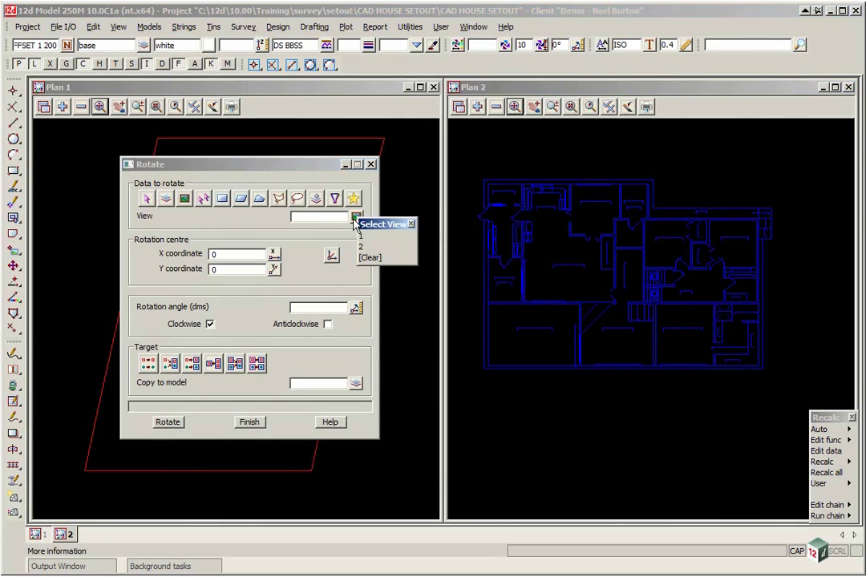
pyautogui.click(369, 246)
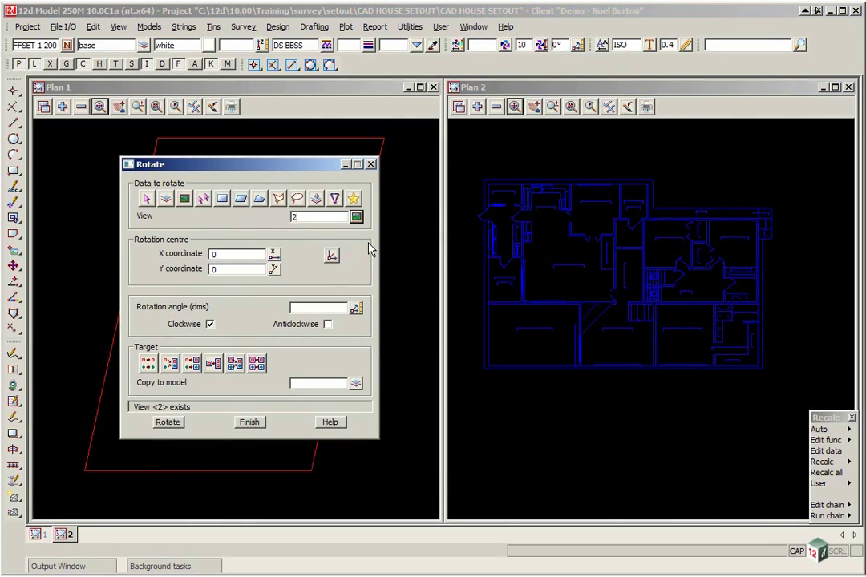
pyautogui.click(224, 254)
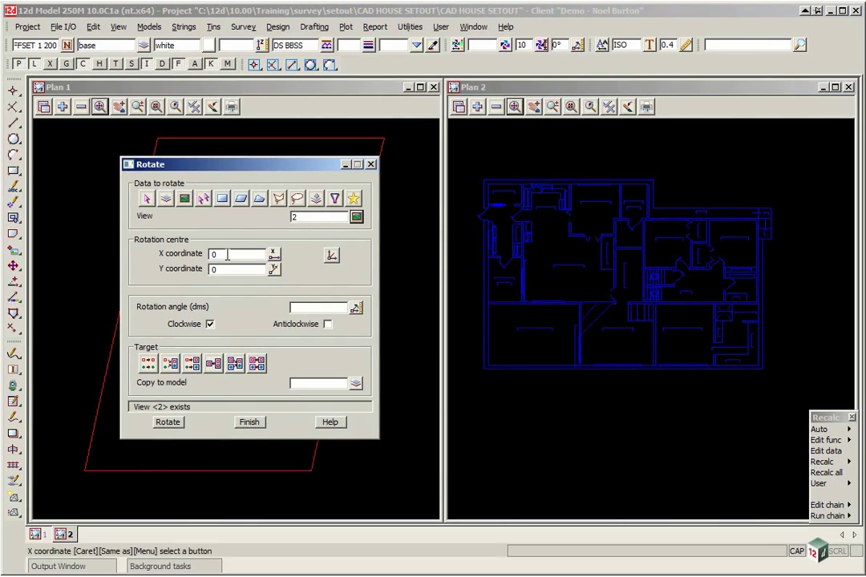
pyautogui.click(227, 269)
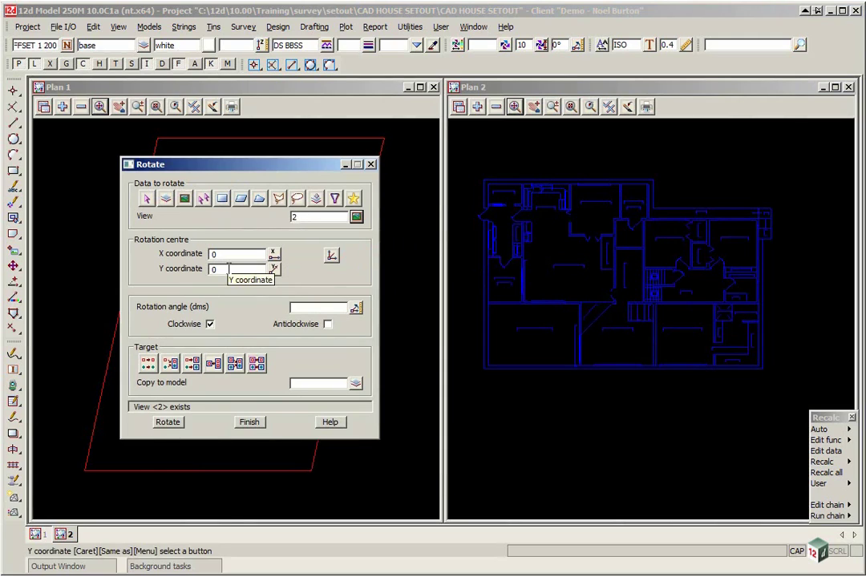
pyautogui.click(310, 308)
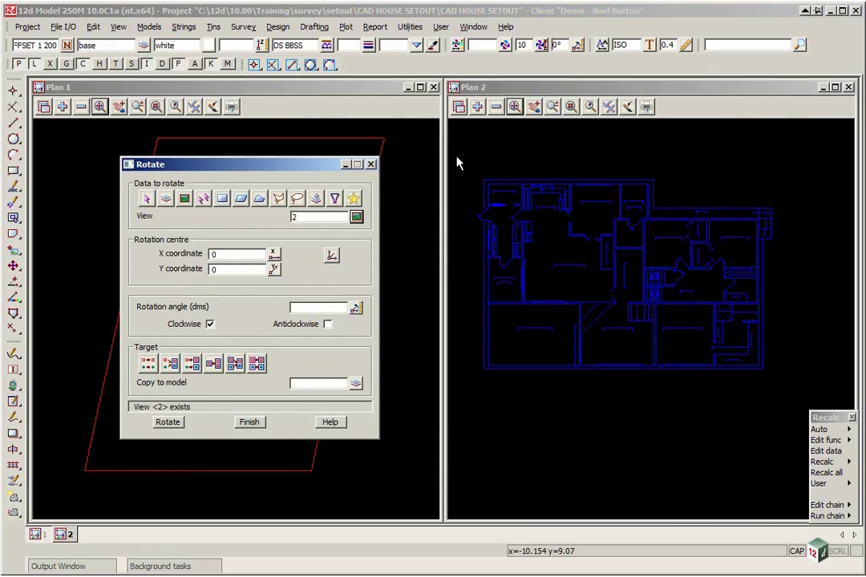
# Inquire the bearings of the house's upper exterior wall in Plan 2 and the LOT's left boundary in Plan 1.
pyautogui.hotkey('ctrl', 'i')
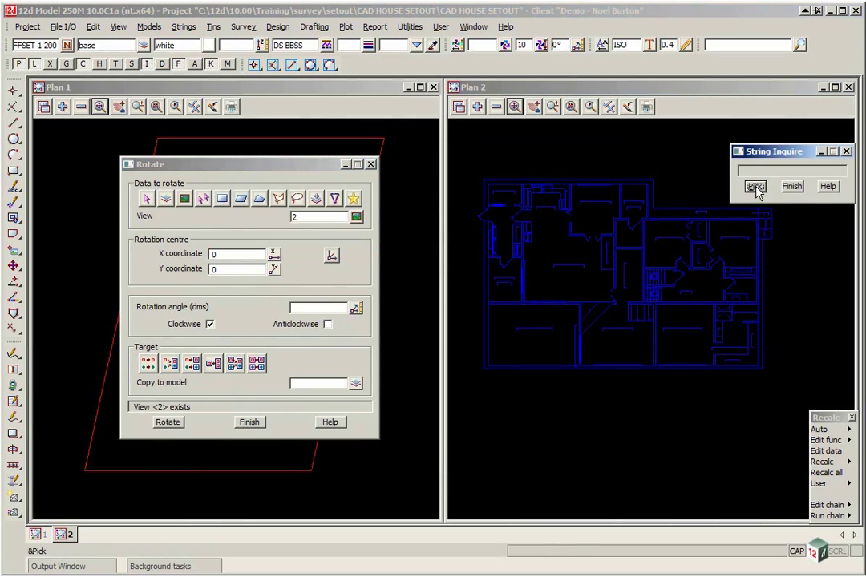
pyautogui.click(550, 181)
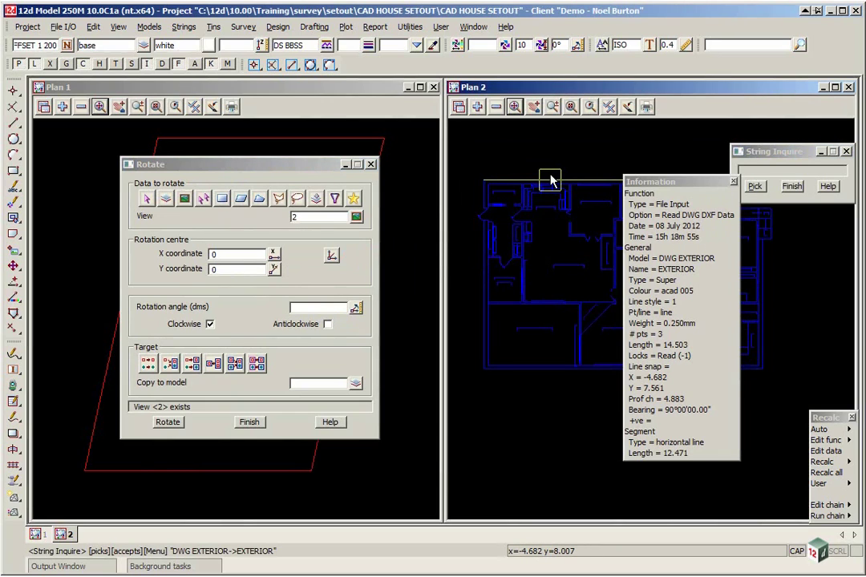
pyautogui.click(95, 406)
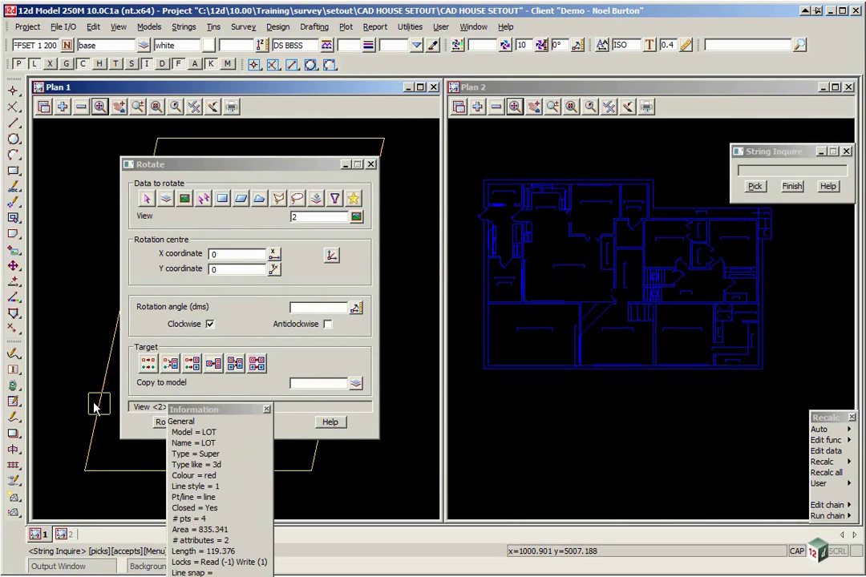
# Rotate the house data anticlockwise by 90-12.1810 (dms), replacing the data in the original models.
pyautogui.click(319, 307)
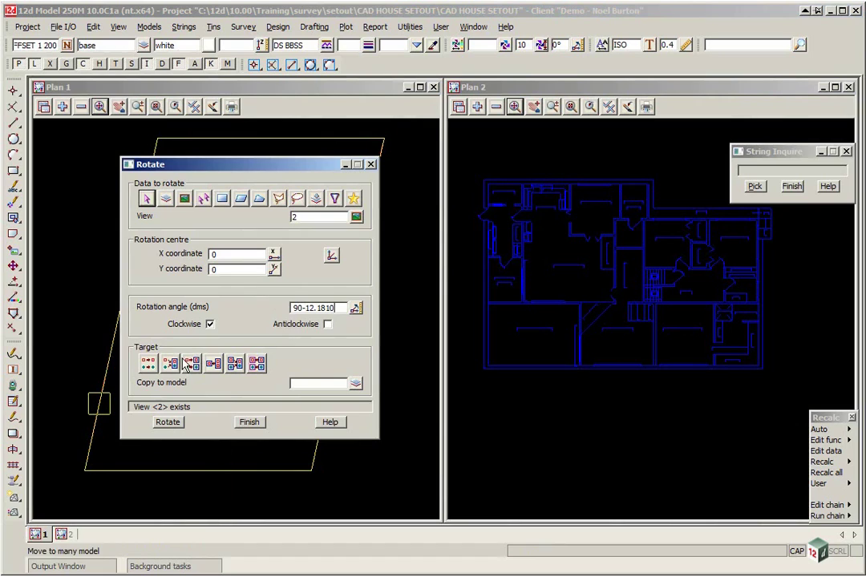
pyautogui.click(327, 324)
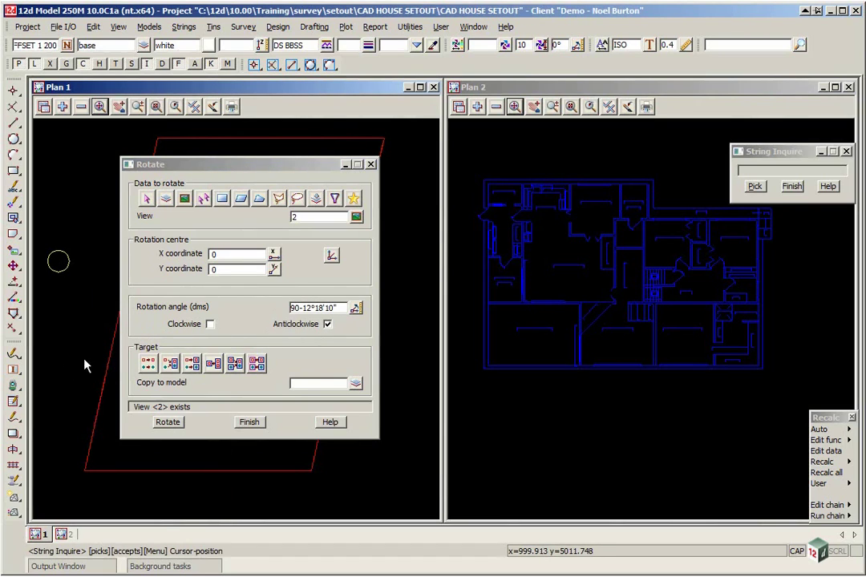
pyautogui.click(149, 364)
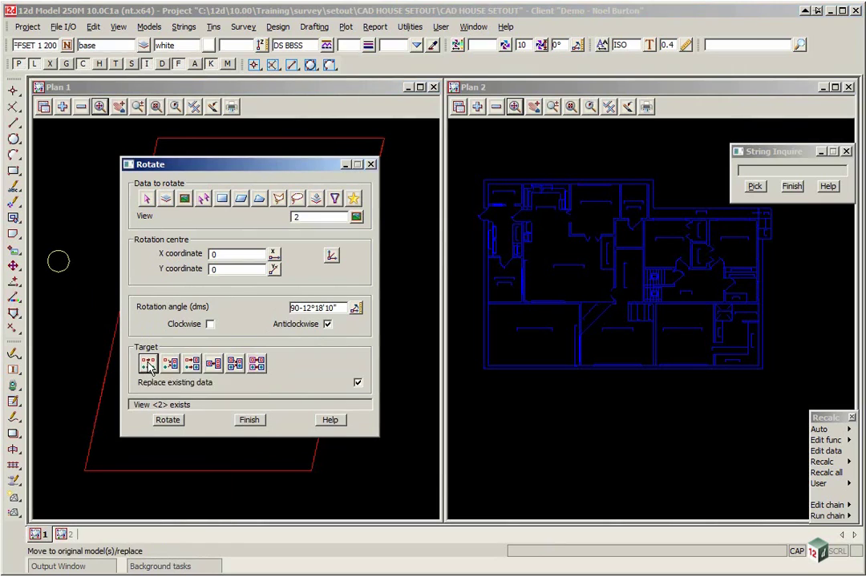
pyautogui.click(169, 422)
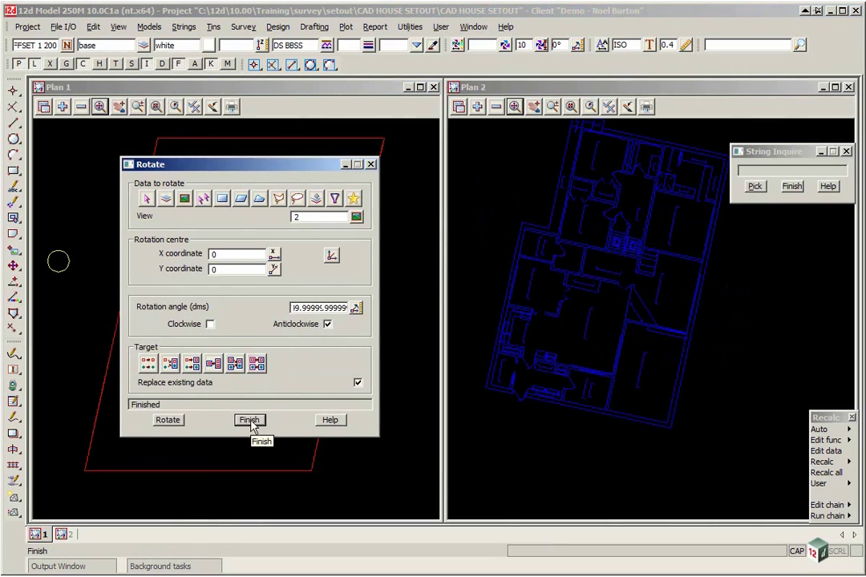
# Check the bearing of the rotated house's left exterior wall against the LOT's left boundary, and close the Rotate tool.
pyautogui.click(505, 309)
pyautogui.click(504, 308)
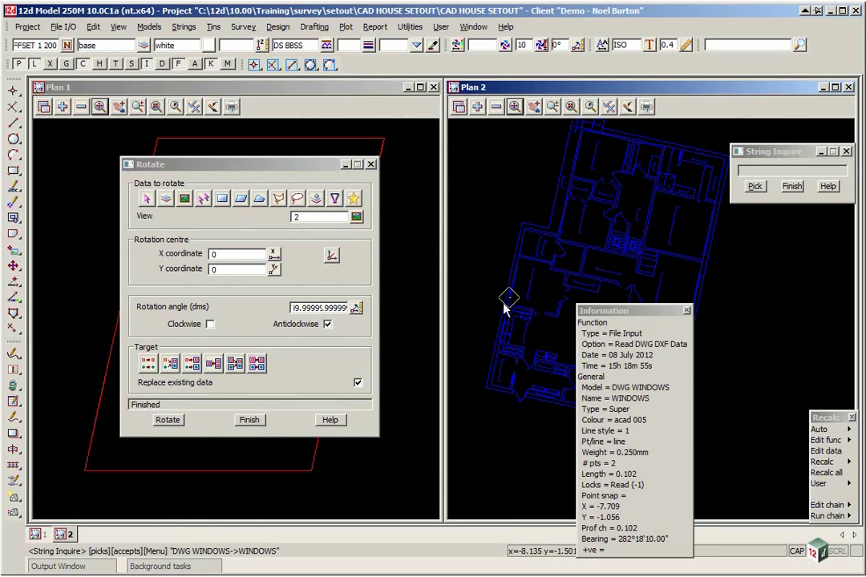
pyautogui.scroll(2, 504, 309)
pyautogui.click(505, 309)
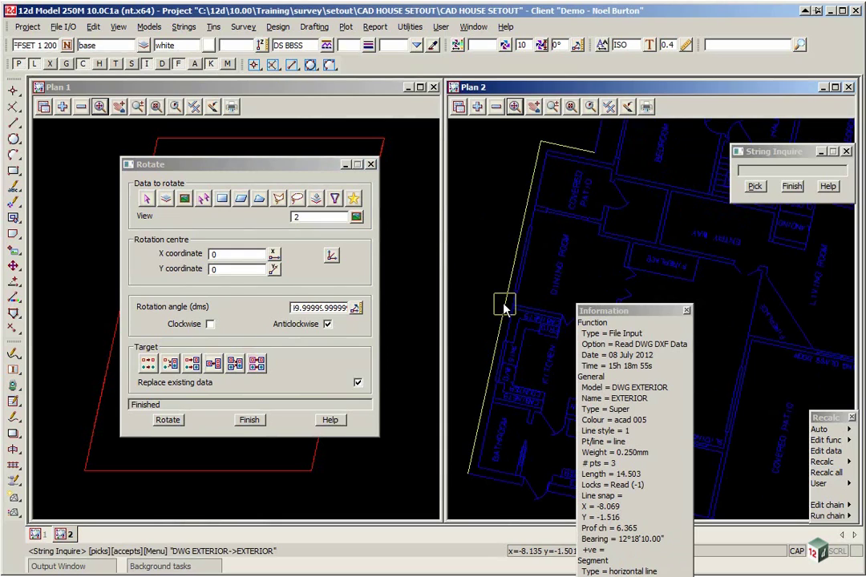
pyautogui.click(111, 343)
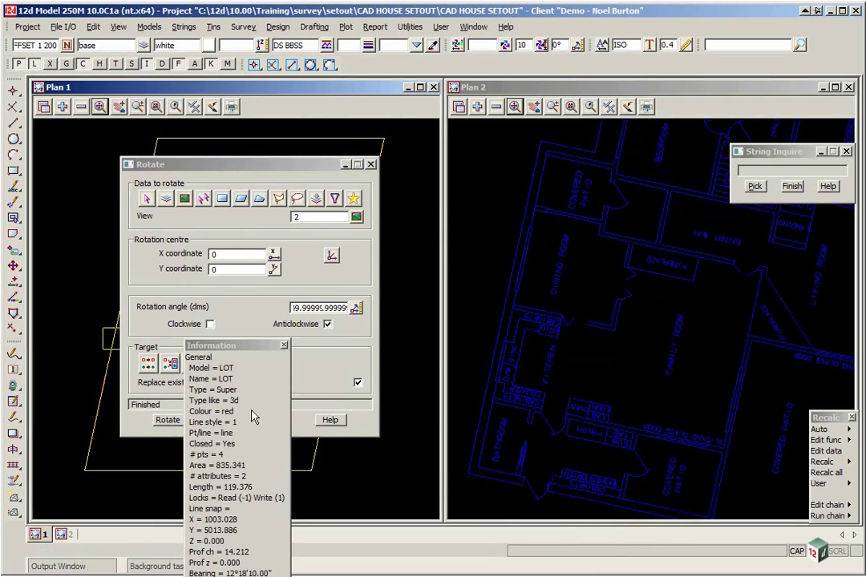
pyautogui.click(284, 346)
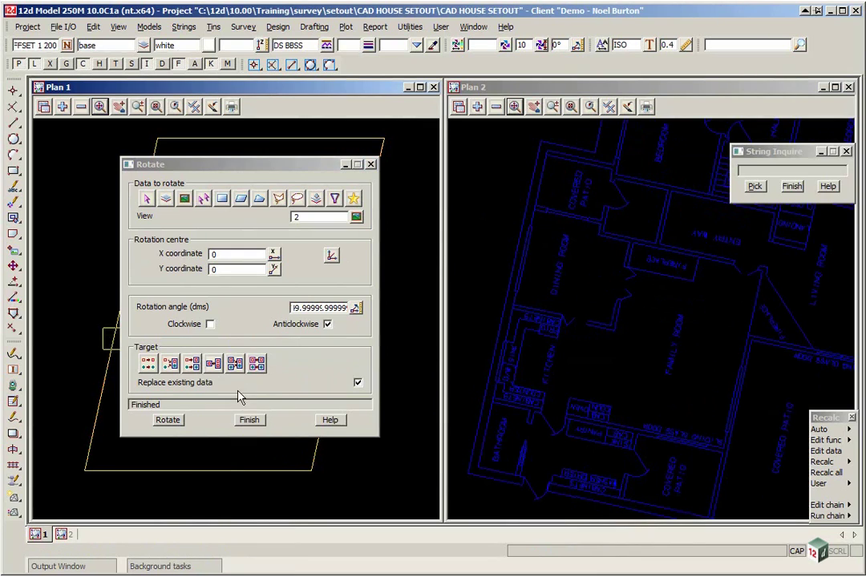
pyautogui.click(248, 420)
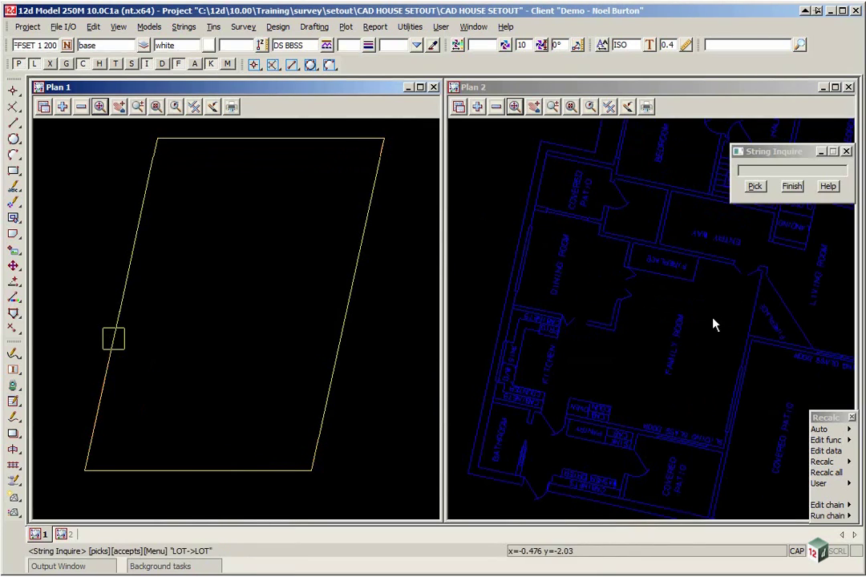
# Close the string inquiry and set up a translation of the view 2 data.
pyautogui.click(789, 196)
pyautogui.click(626, 343)
pyautogui.scroll(1, 637, 325)
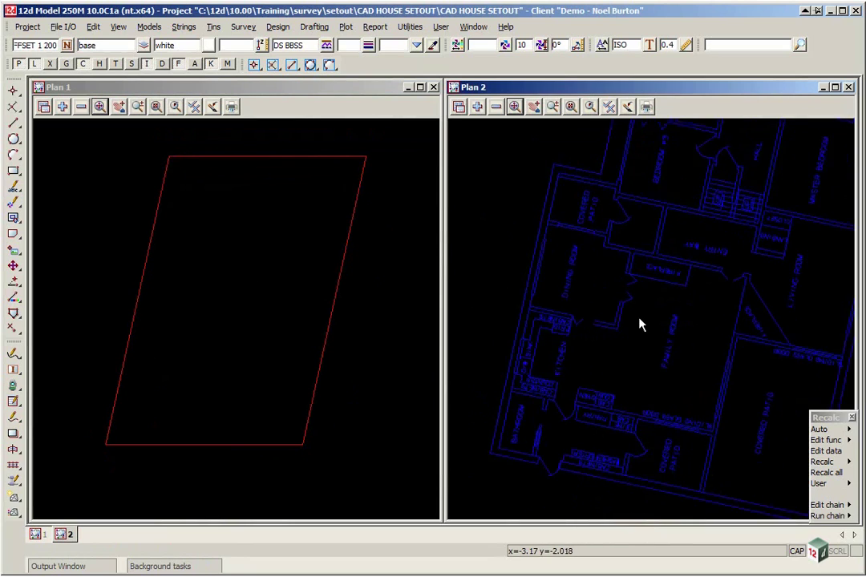
pyautogui.scroll(-3, 580, 392)
pyautogui.scroll(4, 555, 406)
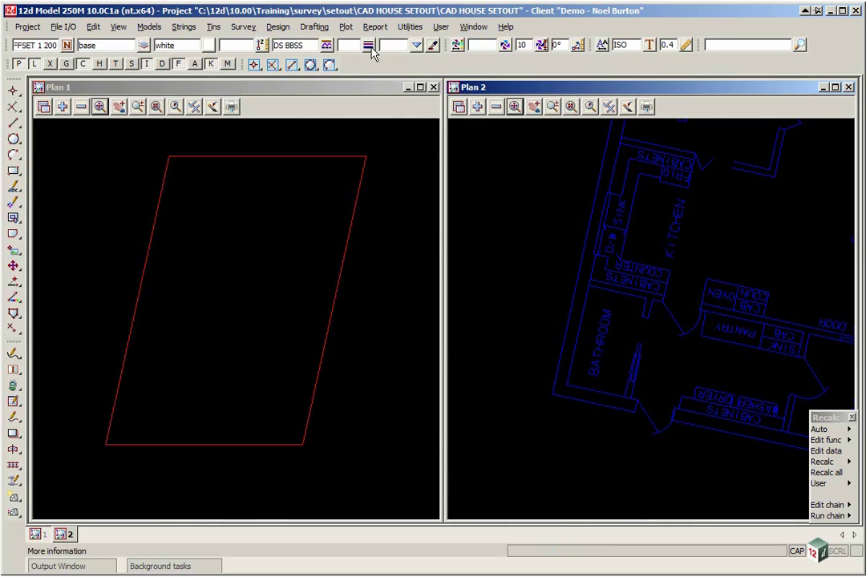
pyautogui.click(410, 27)
pyautogui.moveTo(457, 236)
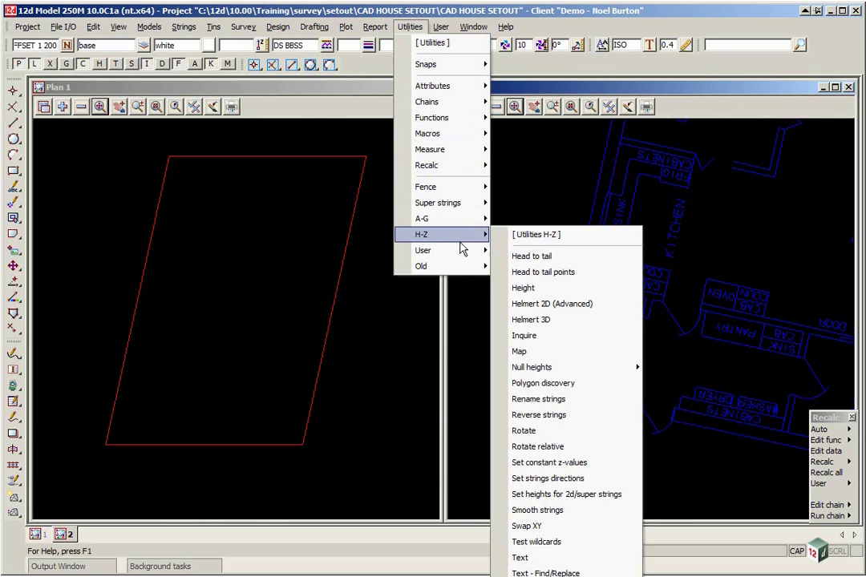
pyautogui.click(515, 241)
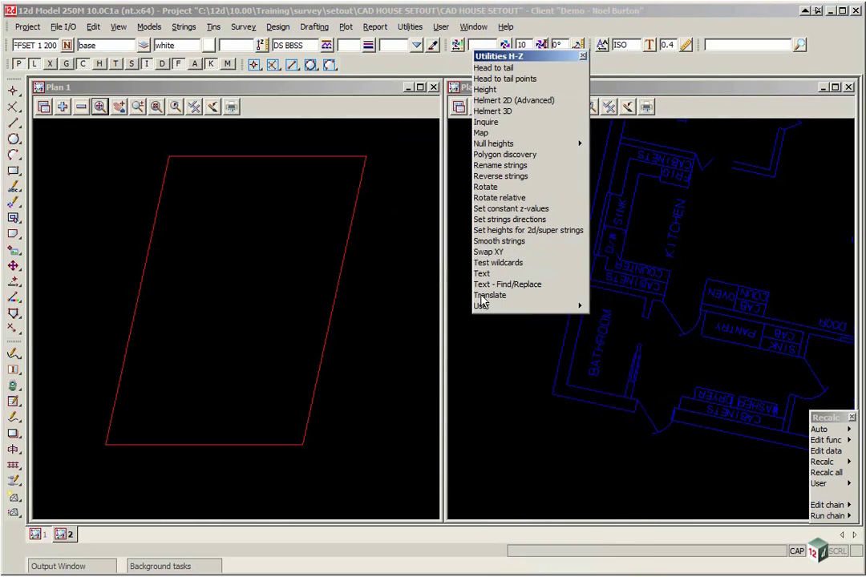
pyautogui.click(487, 295)
pyautogui.moveTo(523, 303); pyautogui.dragTo(105, 136)
pyautogui.click(582, 56)
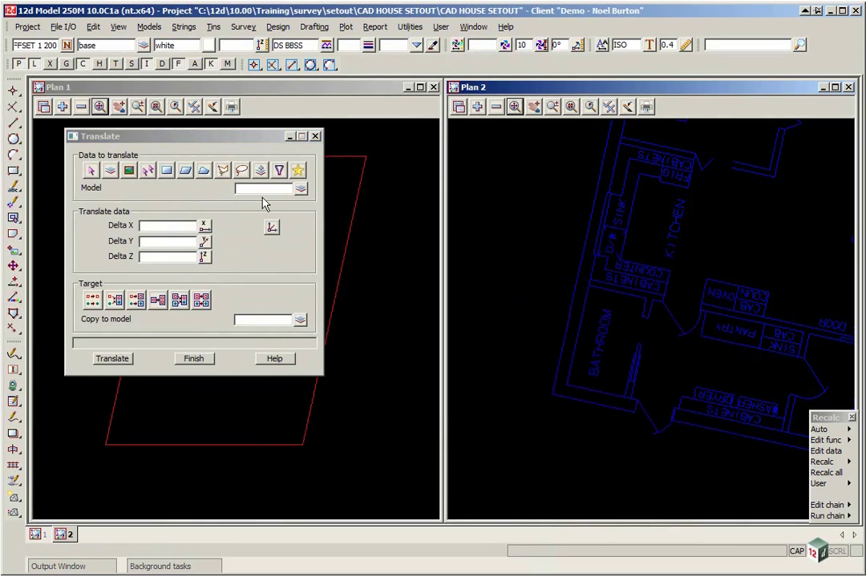
pyautogui.click(129, 171)
pyautogui.click(300, 188)
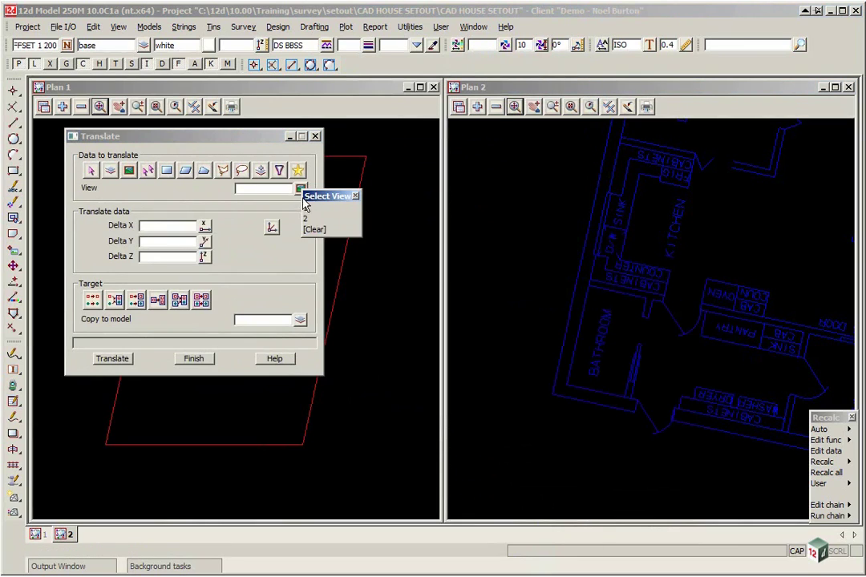
pyautogui.click(307, 218)
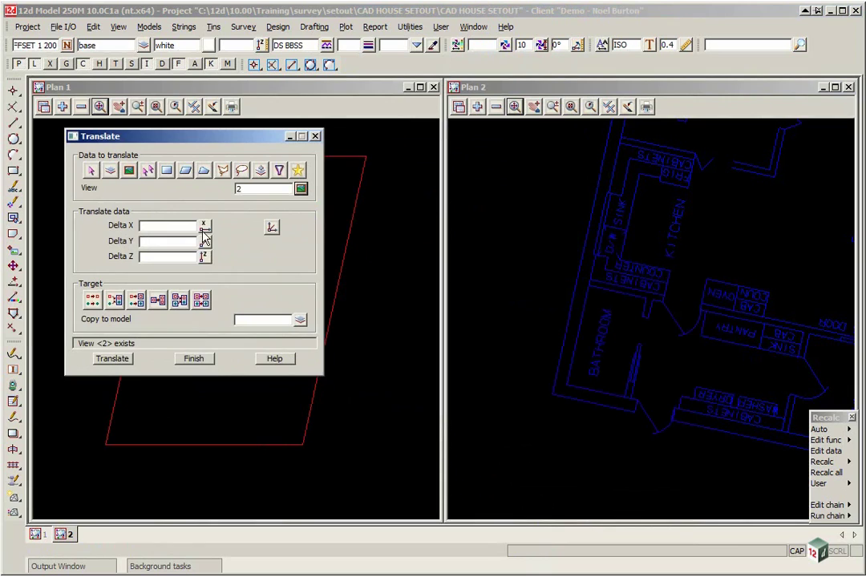
# Use the lower-left exterior corner of the house, by the bathroom in Plan 2, as the translation's base point.
pyautogui.click(272, 229)
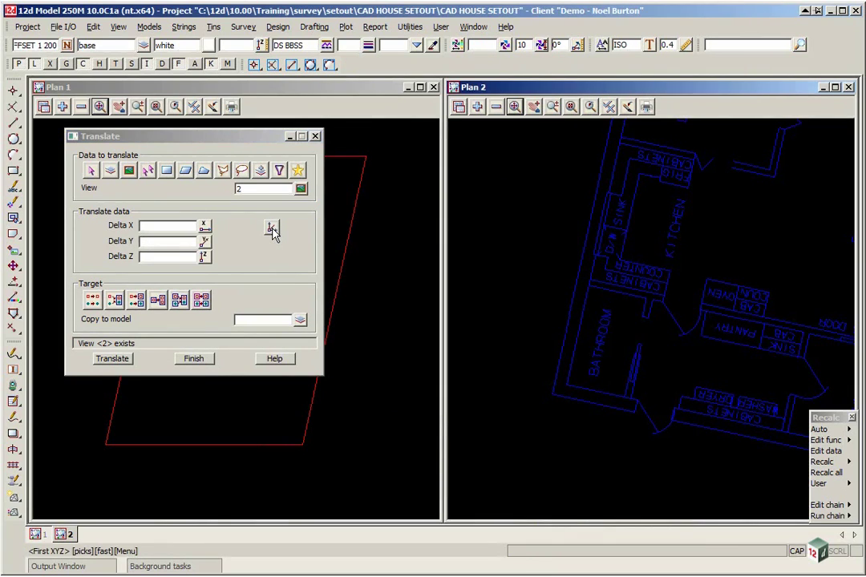
pyautogui.click(550, 397)
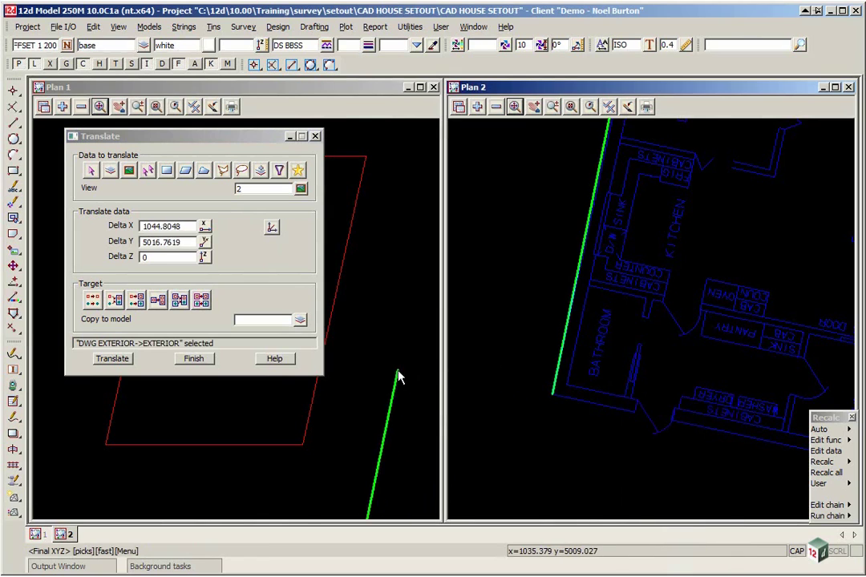
pyautogui.click(303, 443)
pyautogui.moveTo(151, 138); pyautogui.dragTo(494, 17)
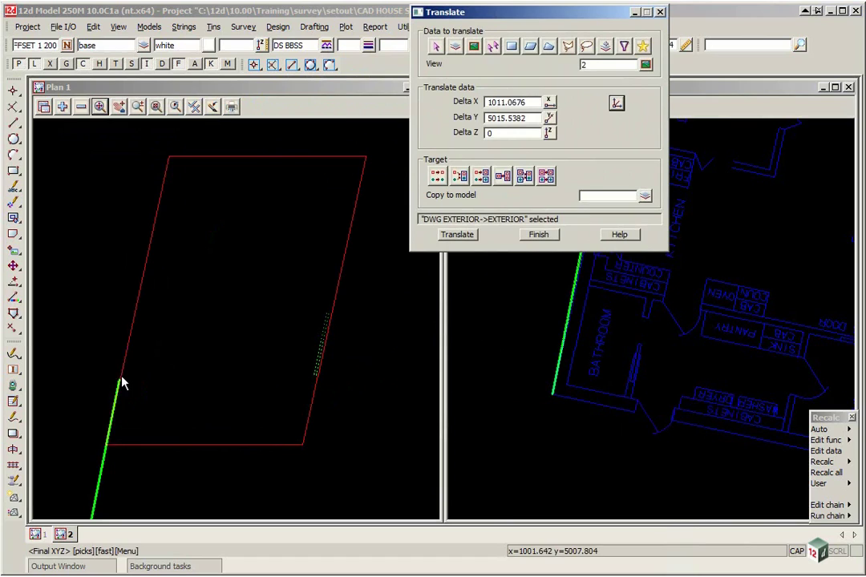
# Define the destination as 7 along the LOT's left boundary from its lower-left corner, offset into the lot.
pyautogui.click(254, 65)
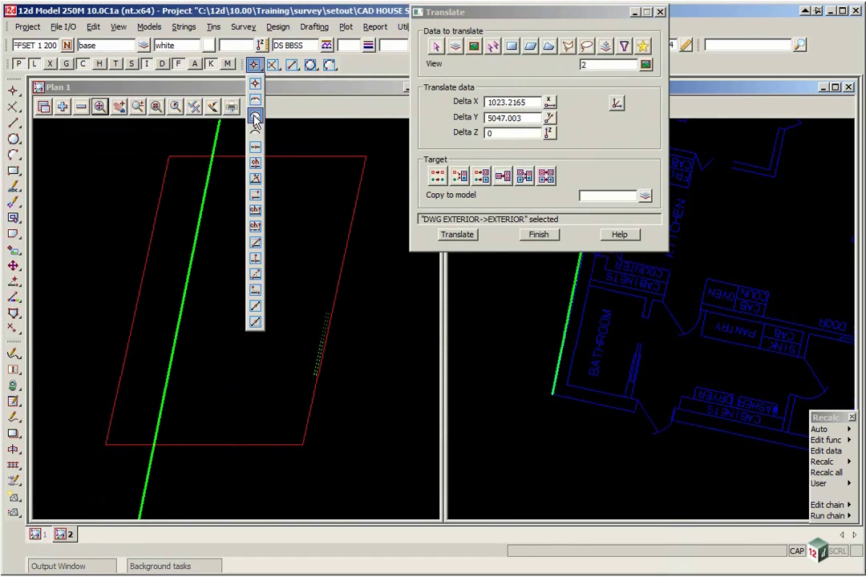
pyautogui.click(257, 196)
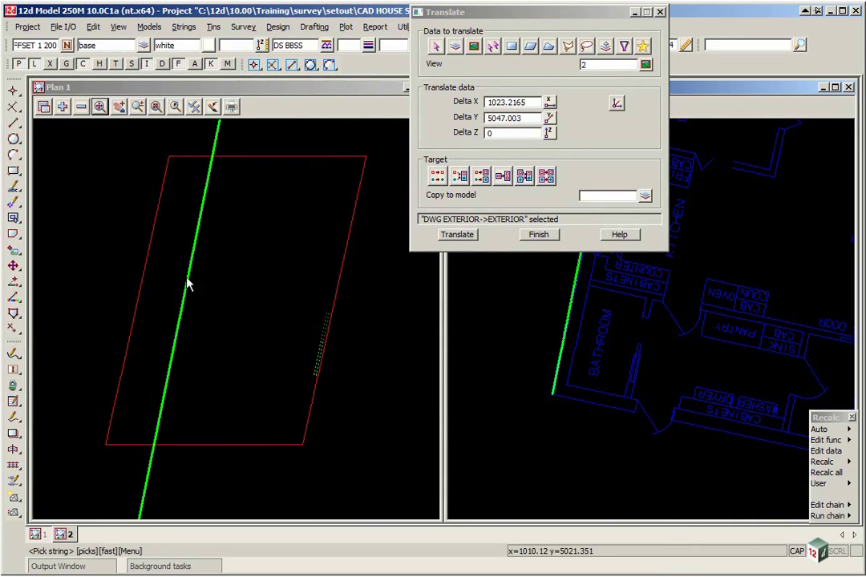
pyautogui.click(121, 369)
pyautogui.middleClick(120, 369)
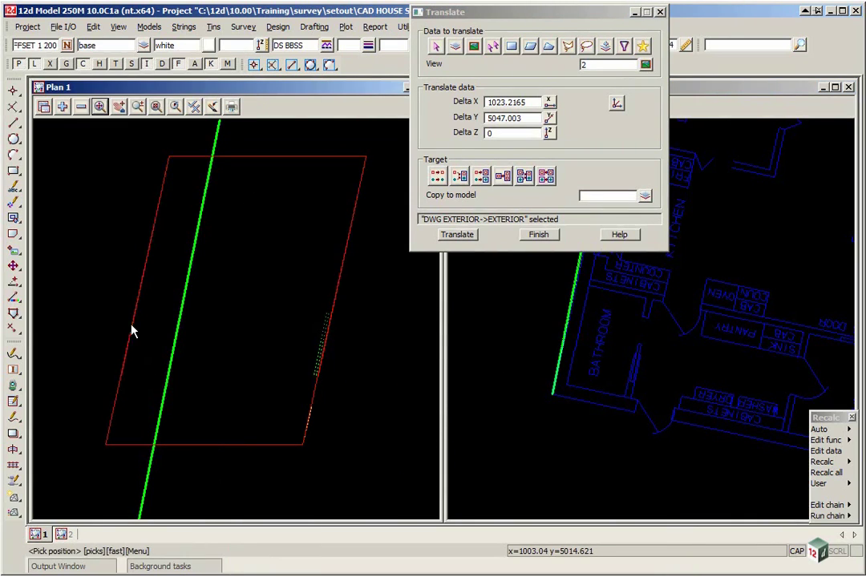
pyautogui.click(105, 445)
pyautogui.middleClick(108, 445)
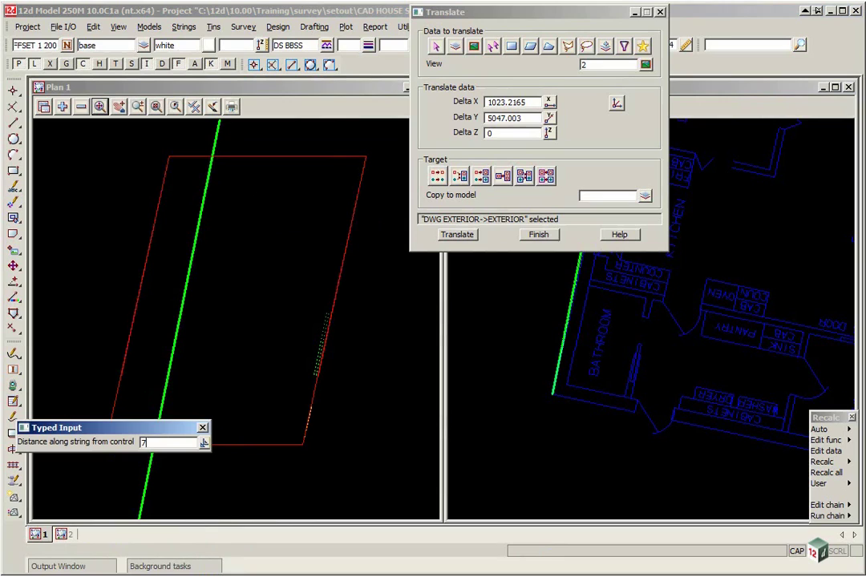
pyautogui.press('Return')
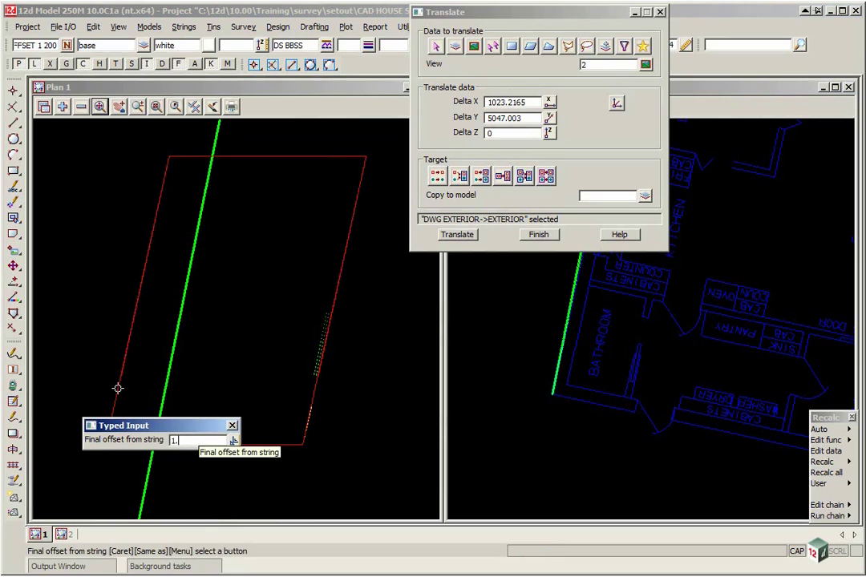
pyautogui.press('Return')
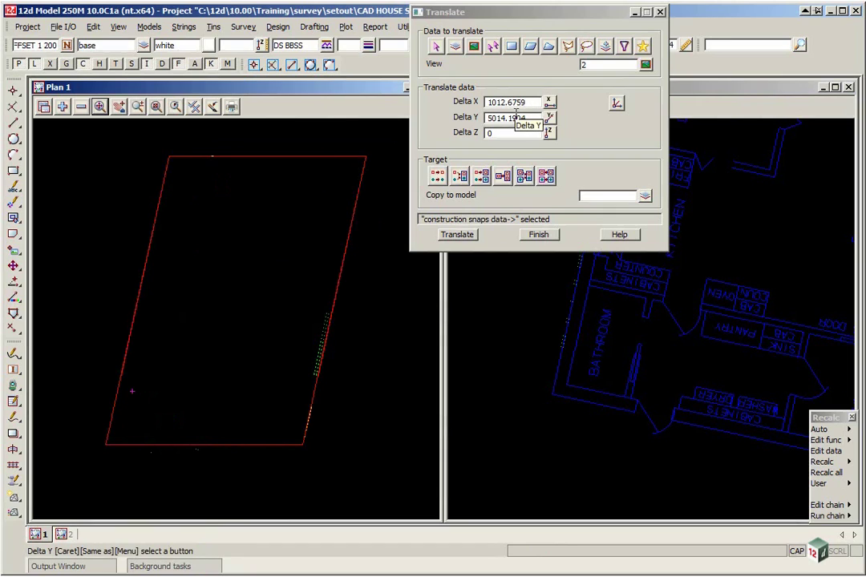
# Translate the house data, replacing it in the original models, and add the house models to Plan 1.
pyautogui.click(437, 177)
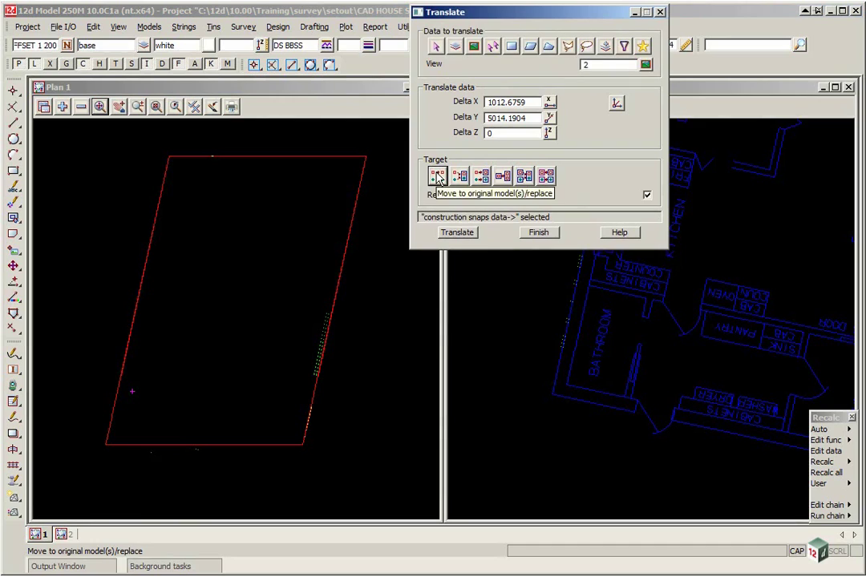
pyautogui.click(456, 234)
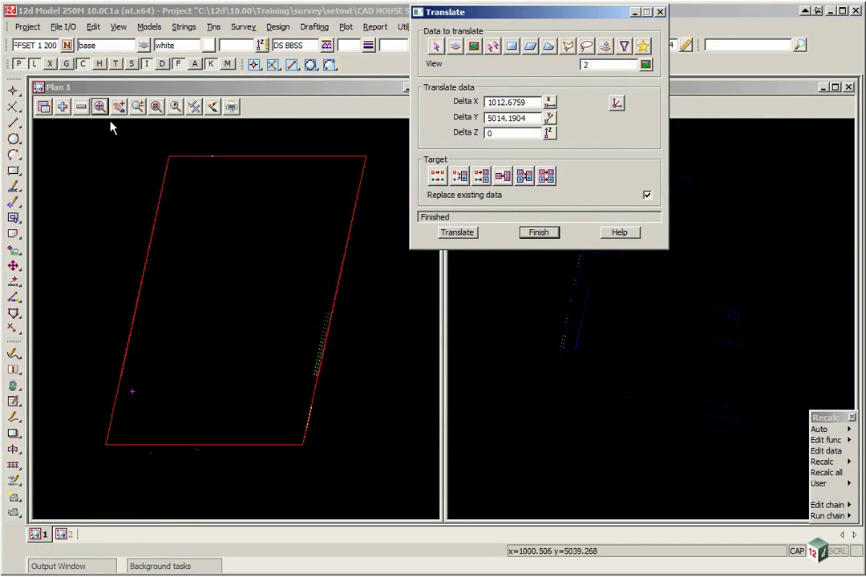
pyautogui.click(63, 106)
pyautogui.moveTo(94, 144); pyautogui.dragTo(112, 177)
pyautogui.click(127, 241)
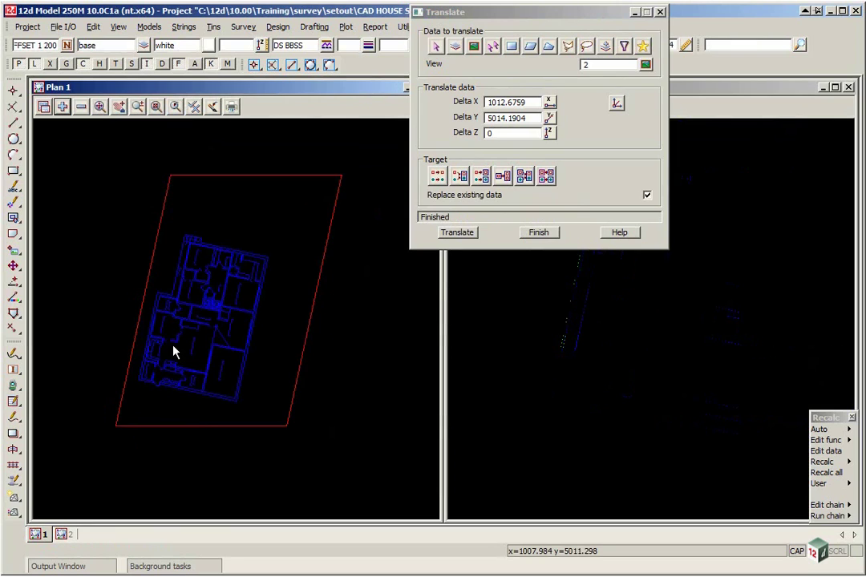
pyautogui.scroll(2, 174, 352)
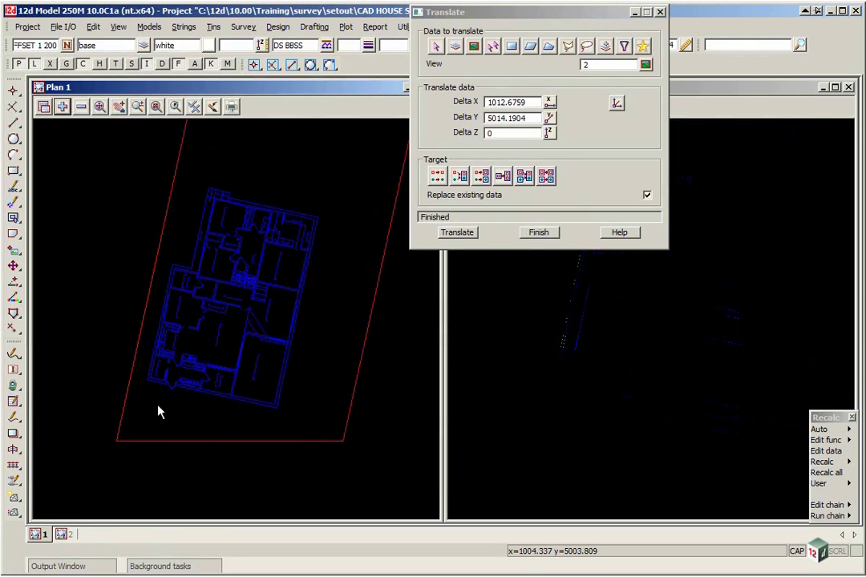
pyautogui.scroll(1, 114, 396)
pyautogui.click(538, 231)
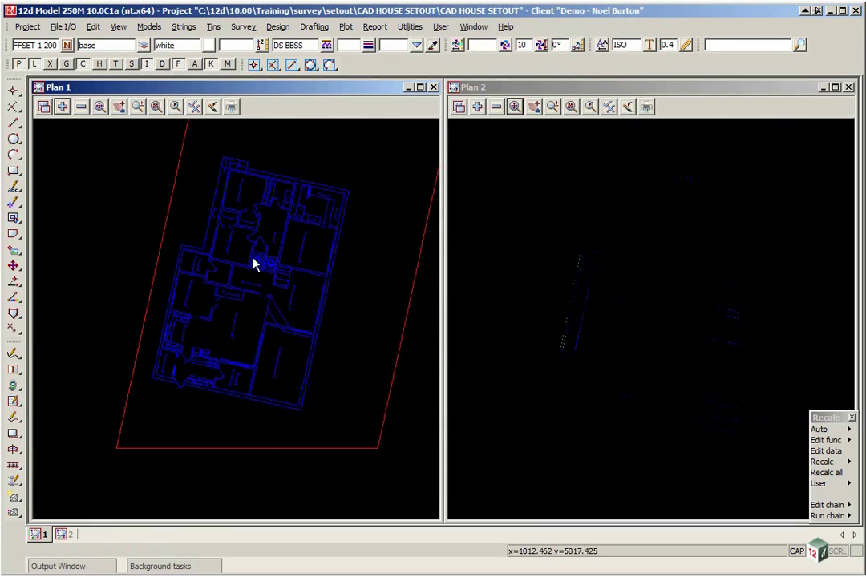
# Set both the default string name and the default model to HOUSE.
pyautogui.scroll(2, 160, 207)
pyautogui.scroll(-1, 164, 206)
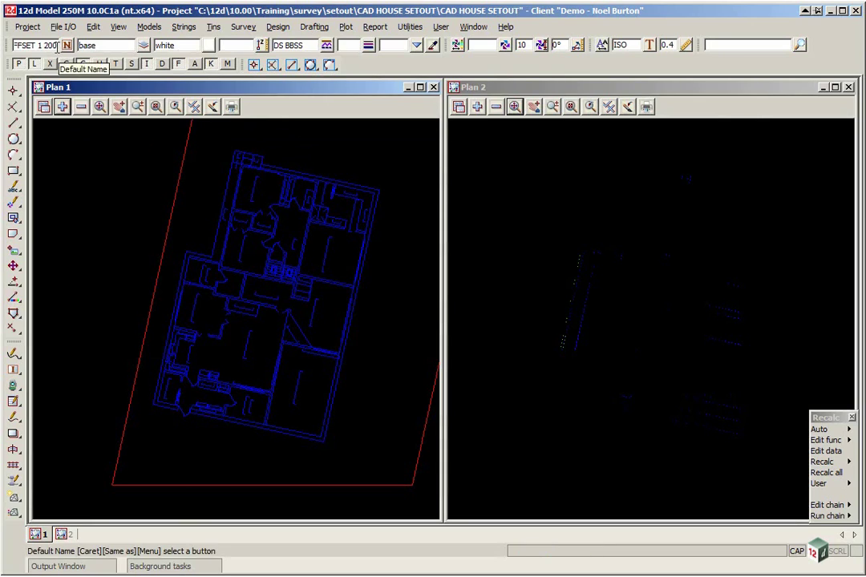
pyautogui.click(11, 45)
pyautogui.write('HO')
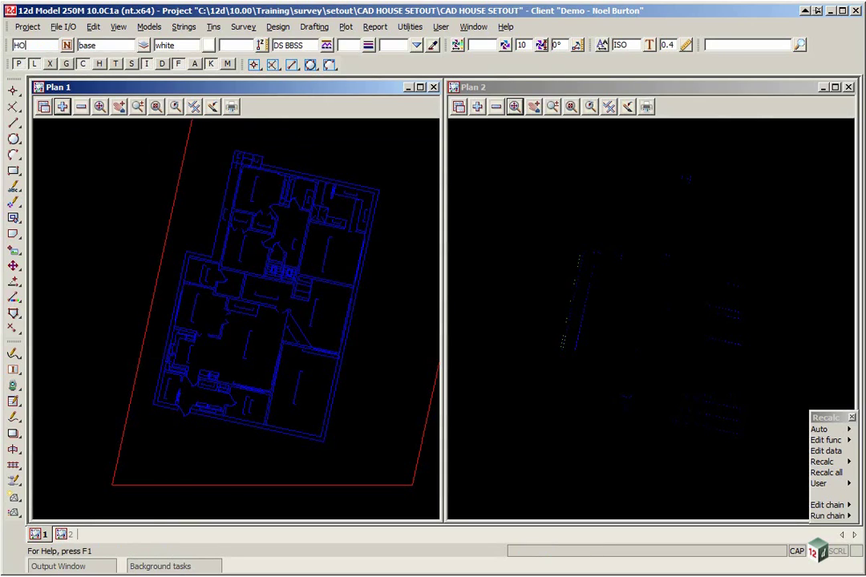
pyautogui.write('USE')
pyautogui.press('Tab')
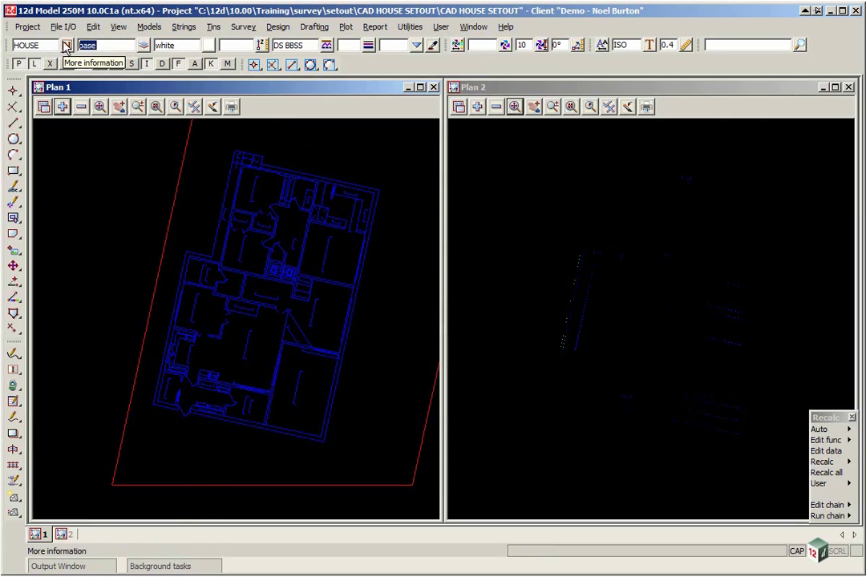
pyautogui.write('HOUSE')
# Set the default colour to green and the default line style to 1.
pyautogui.click(178, 45)
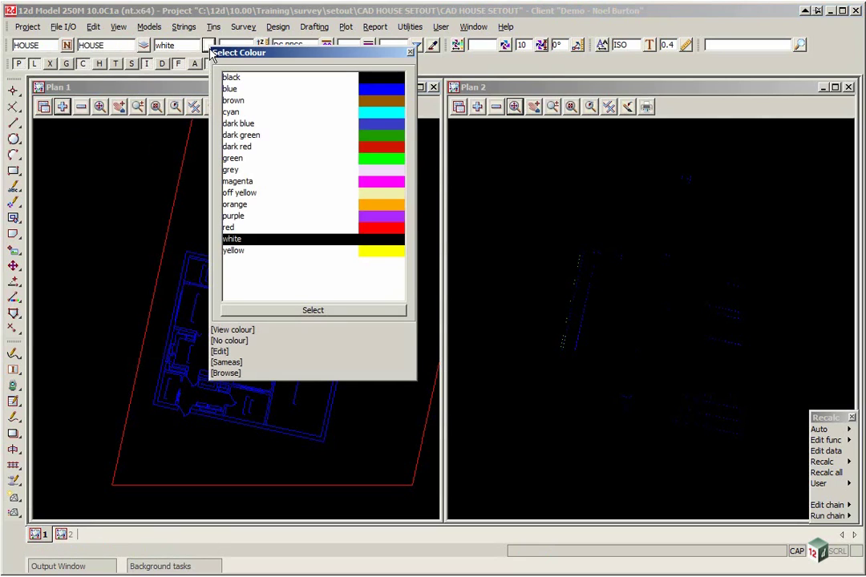
pyautogui.click(384, 161)
pyautogui.click(385, 165)
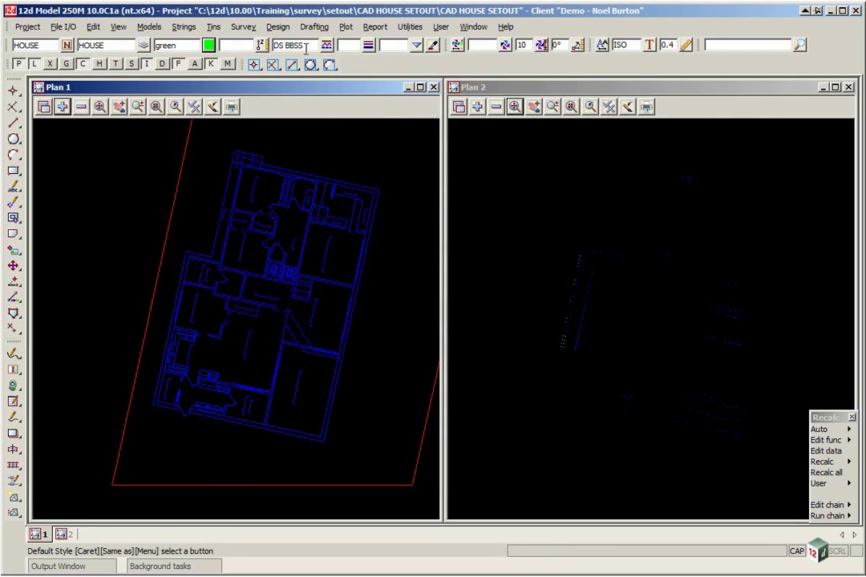
pyautogui.write('1')
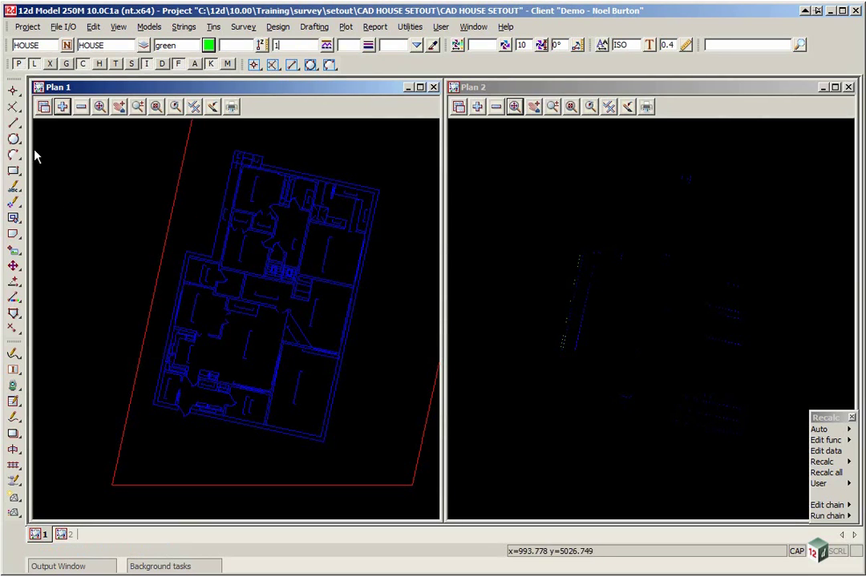
# Start a line string at the house's lower-left exterior corner and trace the left wall and the covered patio's upper edge to the inner corner.
pyautogui.click(13, 122)
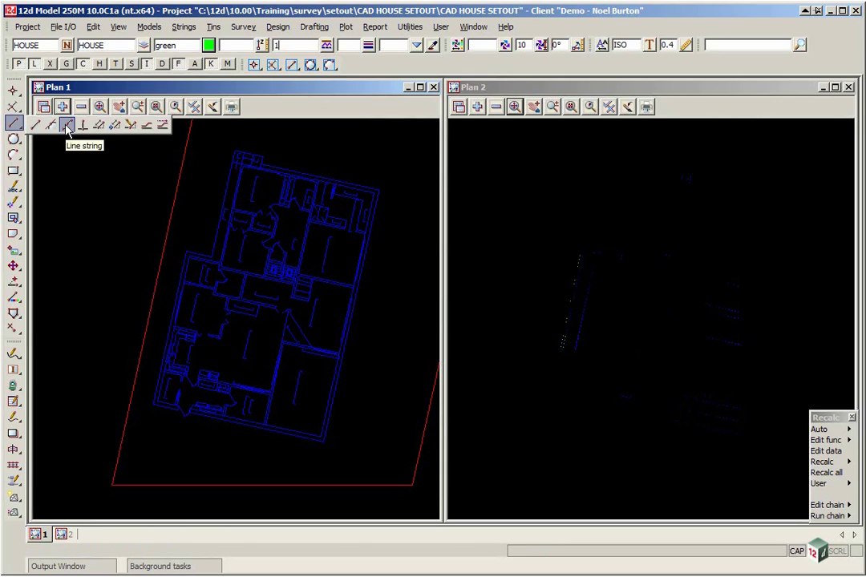
pyautogui.click(68, 128)
pyautogui.scroll(2, 172, 357)
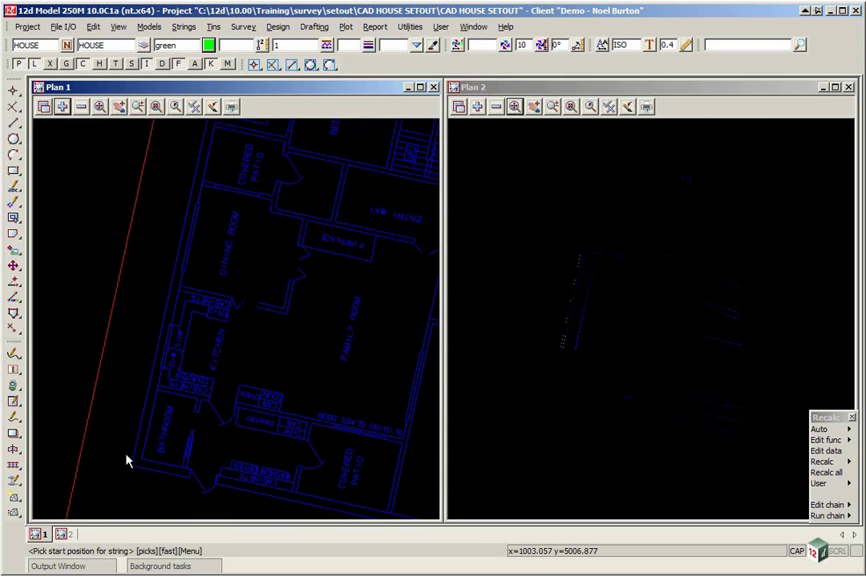
pyautogui.click(128, 473)
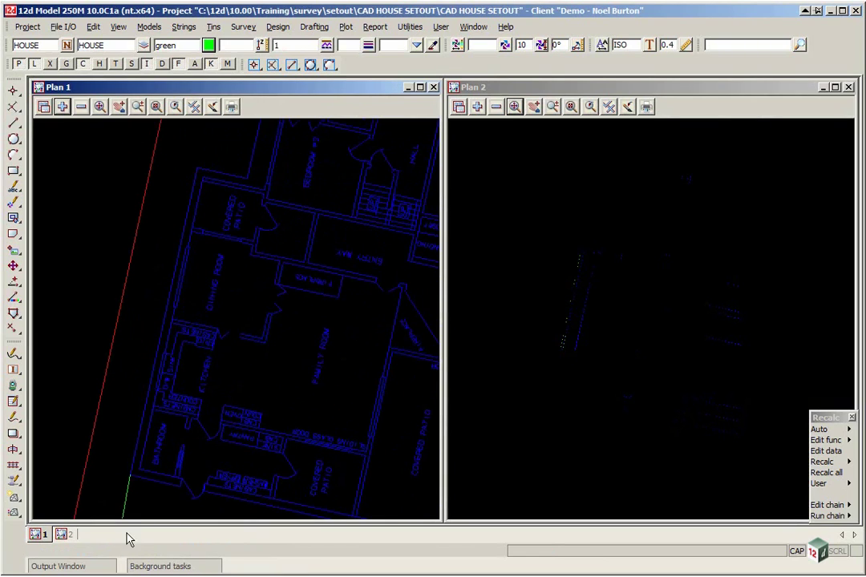
pyautogui.click(198, 171)
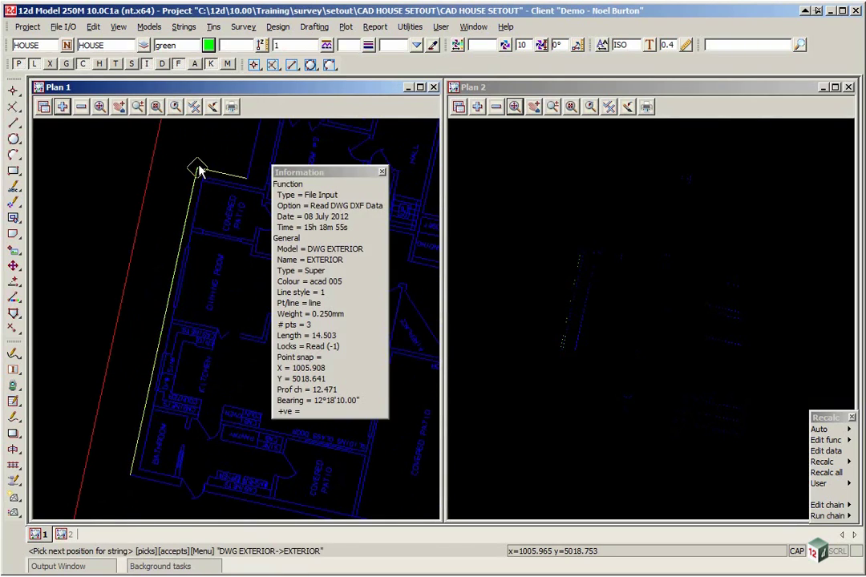
pyautogui.click(247, 179)
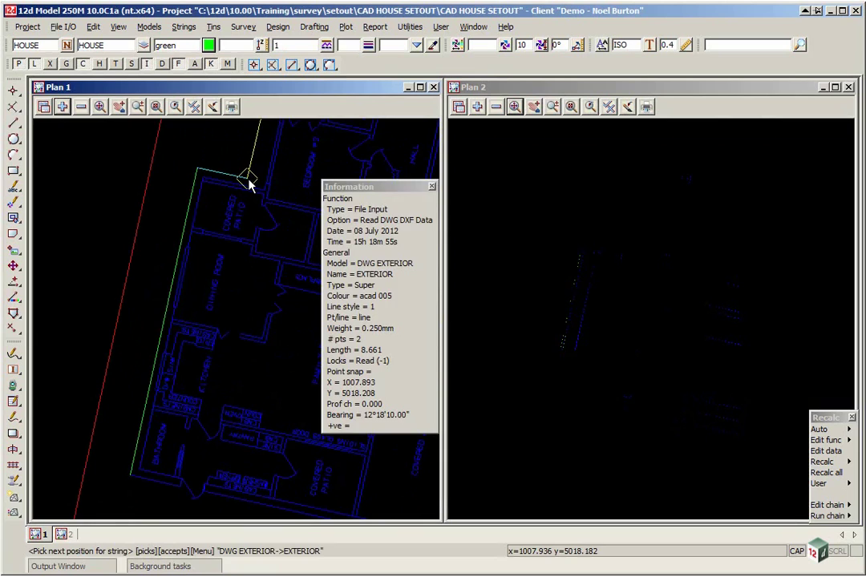
# Continue the string along the outer edge of the walk and around the step projection beside Bedroom #2 to the upper wall.
pyautogui.scroll(-3, 245, 207)
pyautogui.scroll(4, 280, 152)
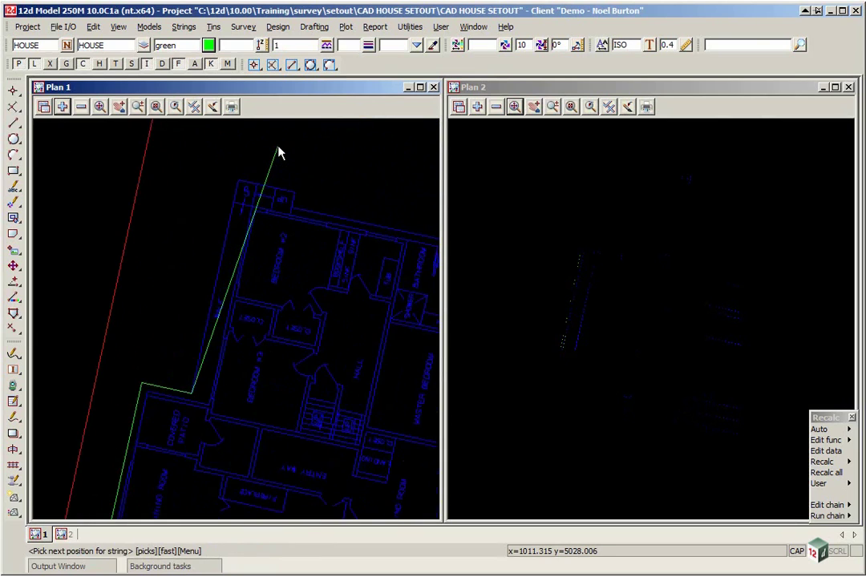
pyautogui.scroll(1, 279, 153)
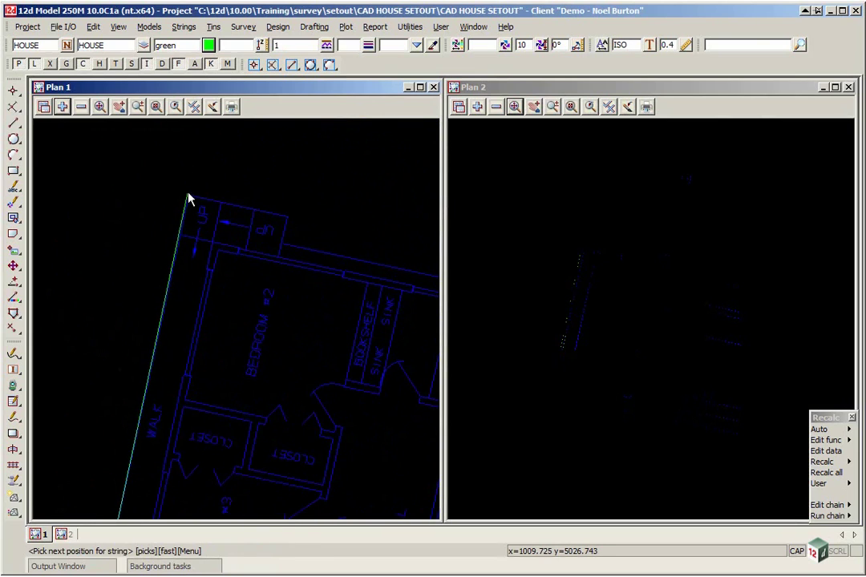
pyautogui.click(189, 199)
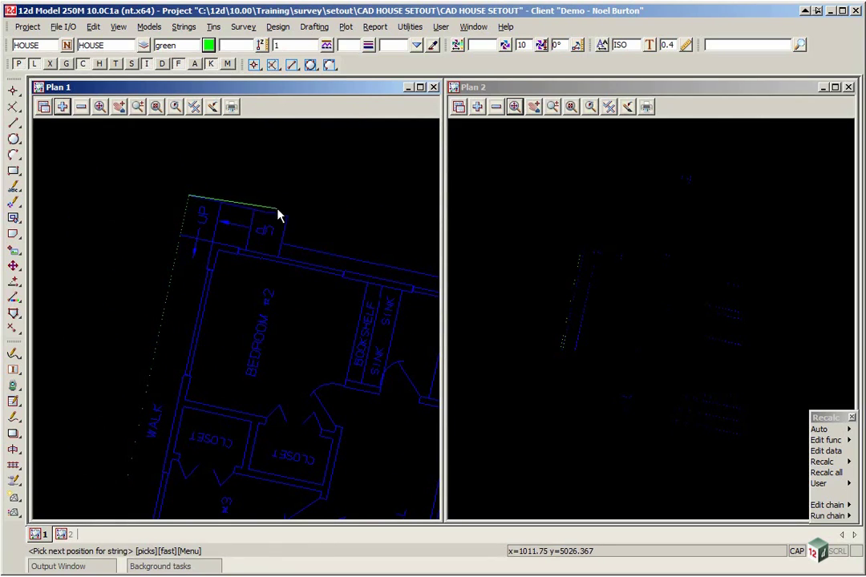
pyautogui.click(287, 217)
pyautogui.middleClick(291, 233)
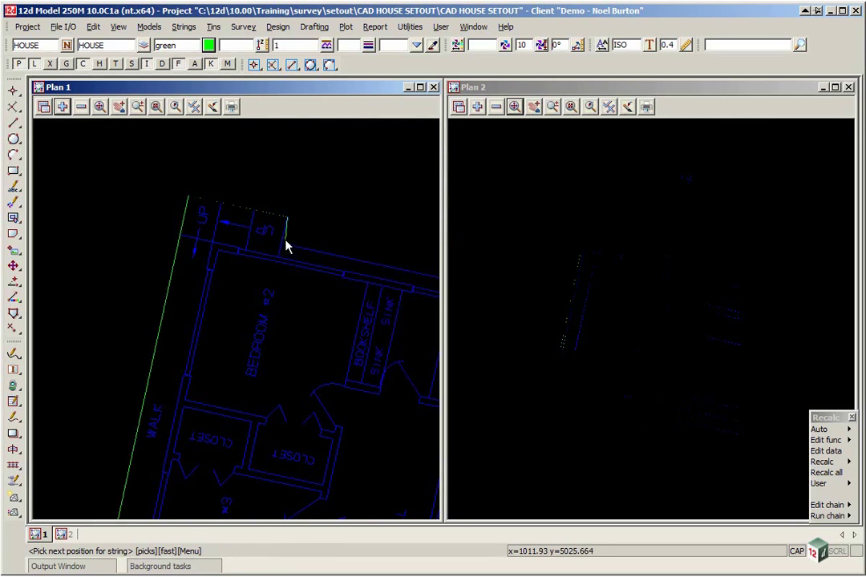
pyautogui.click(282, 245)
pyautogui.middleClick(282, 245)
# Trace the upper wall and the right wall to the house's lower-right exterior corner, and end the string there.
pyautogui.scroll(-3, 126, 214)
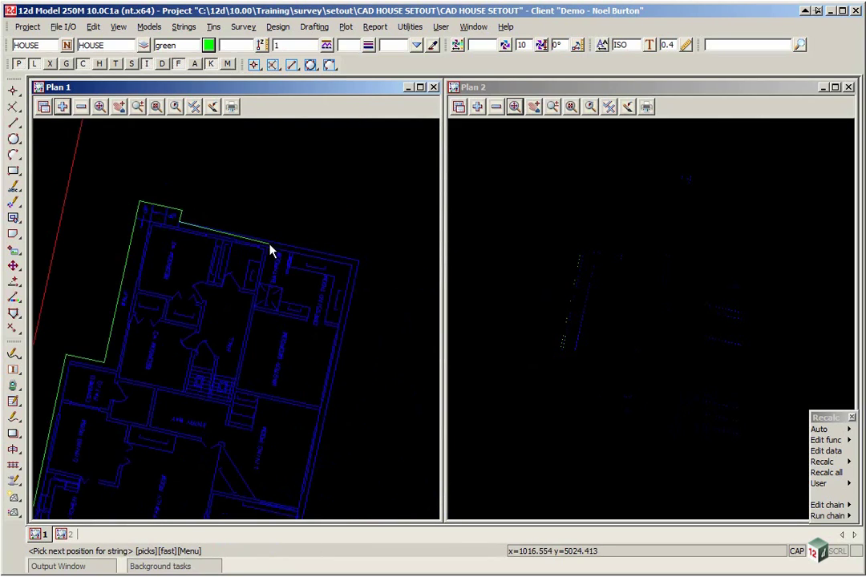
pyautogui.click(362, 264)
pyautogui.middleClick(361, 265)
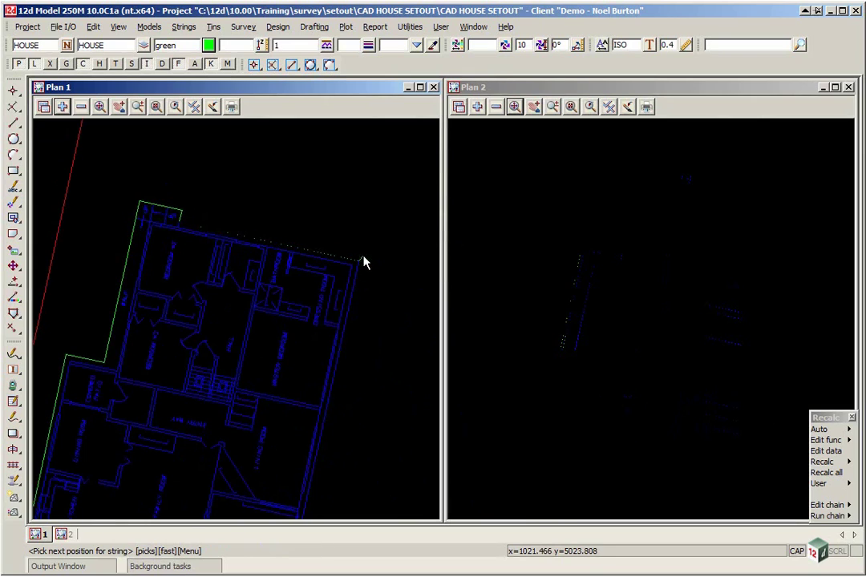
pyautogui.scroll(-2, 387, 207)
pyautogui.scroll(5, 350, 446)
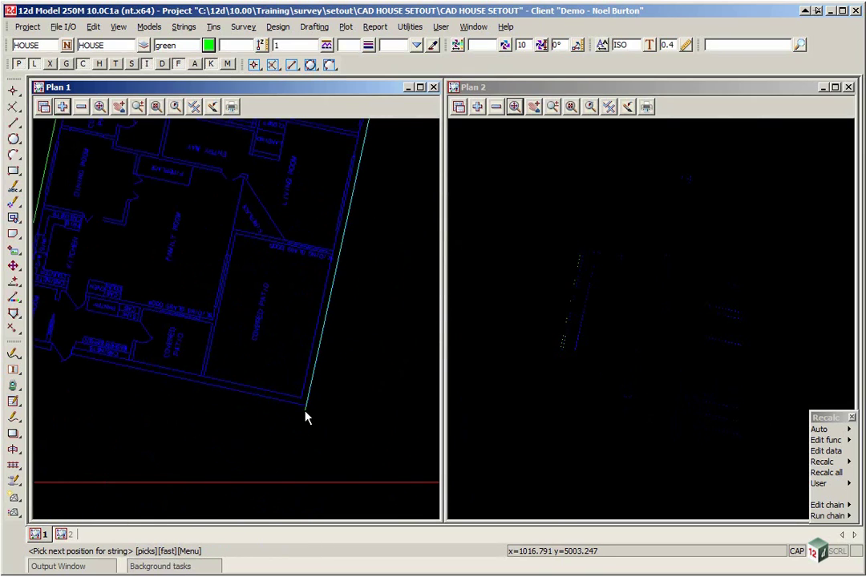
pyautogui.click(305, 409)
pyautogui.middleClick(306, 417)
pyautogui.scroll(-2, 363, 437)
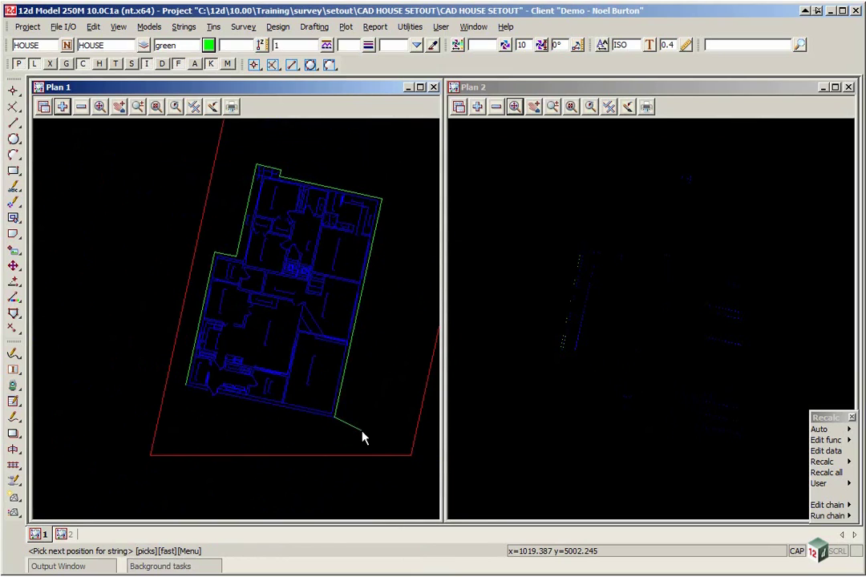
pyautogui.middleClick(362, 438)
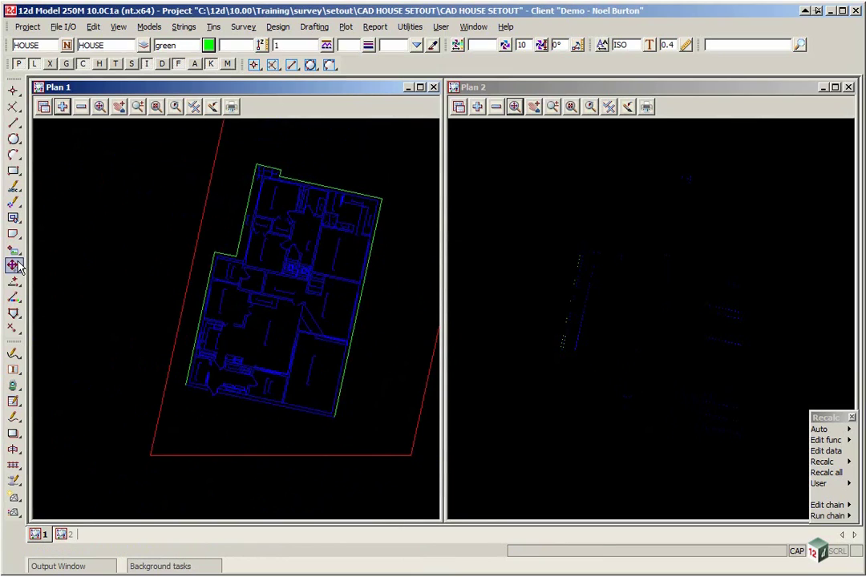
# Close the HOUSE string along the house's lower wall, choosing it instead of the overlapping DWG EXTERIOR string.
pyautogui.click(12, 313)
pyautogui.click(46, 314)
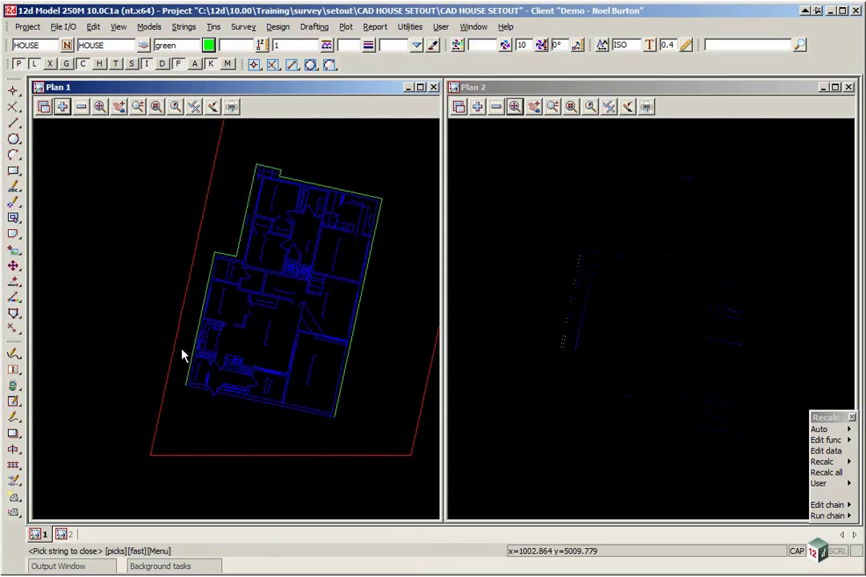
pyautogui.click(337, 408)
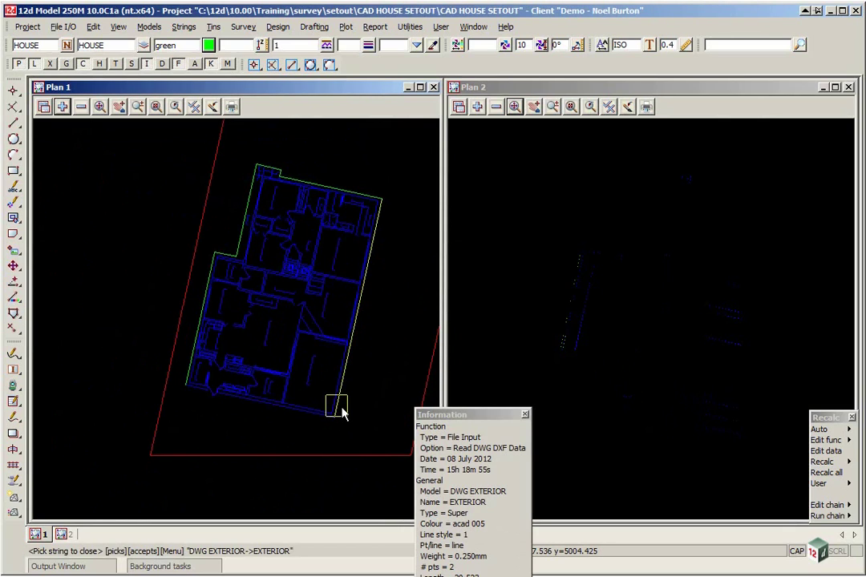
pyautogui.click(342, 413)
pyautogui.middleClick(341, 413)
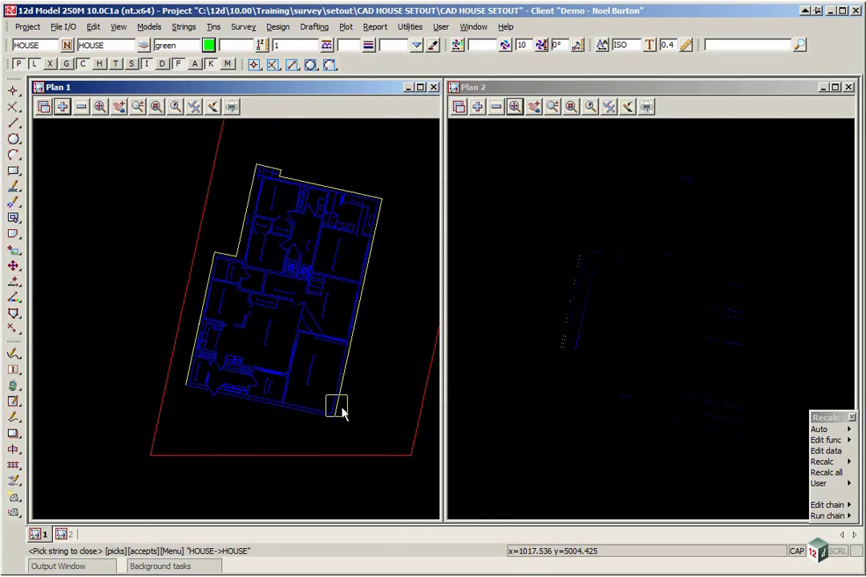
pyautogui.scroll(5, 228, 373)
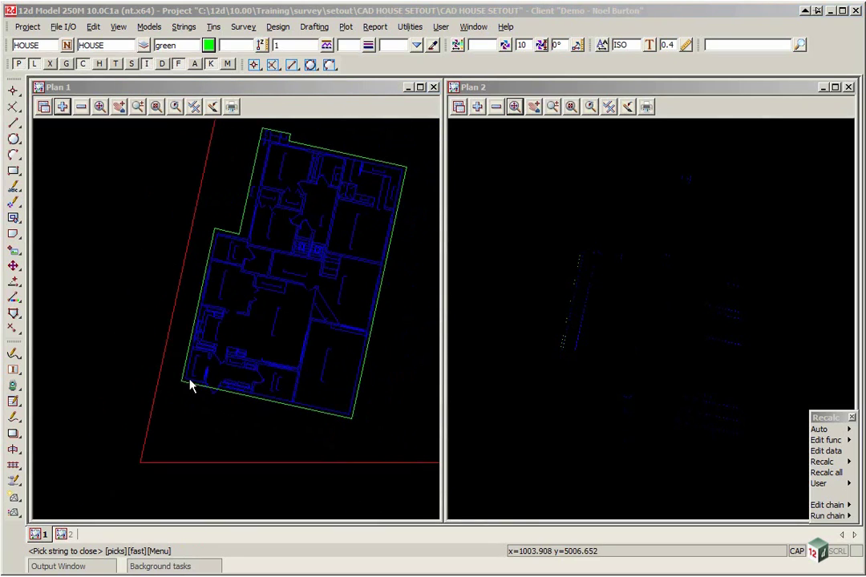